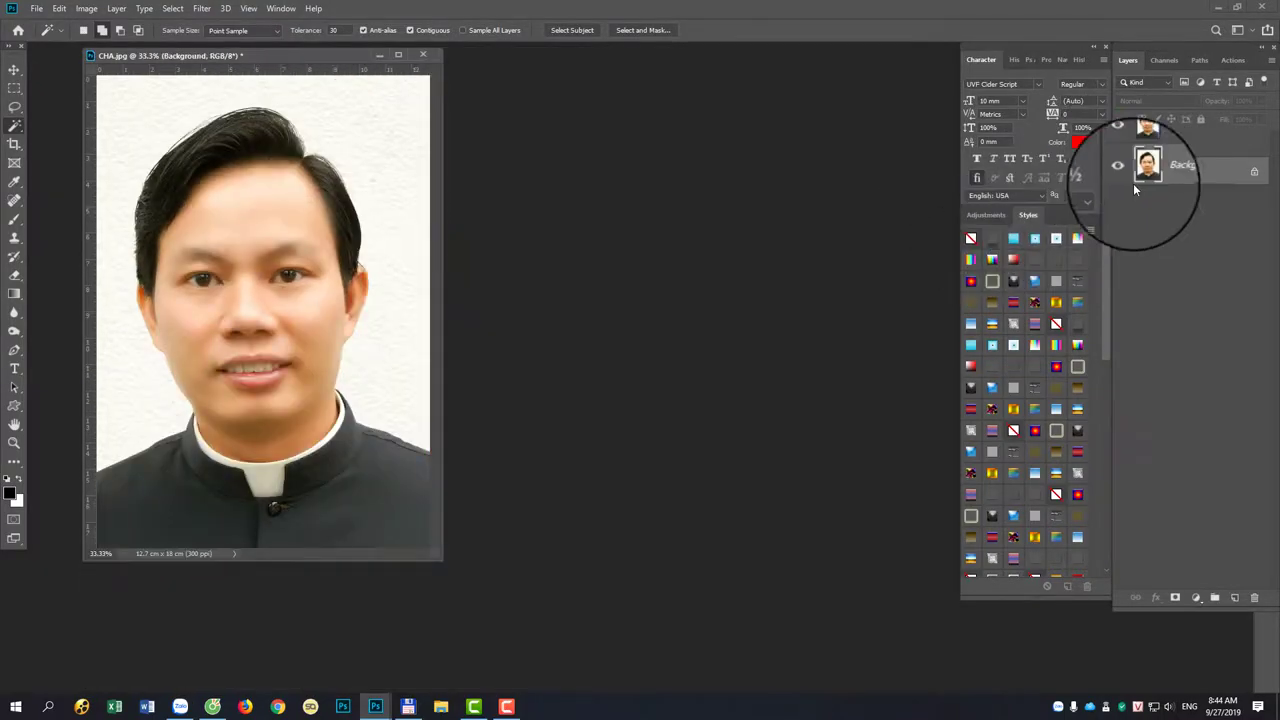
# Delete the 4060 (2) layer and duplicate Background as a Background copy layer.
pyautogui.click(1176, 145)
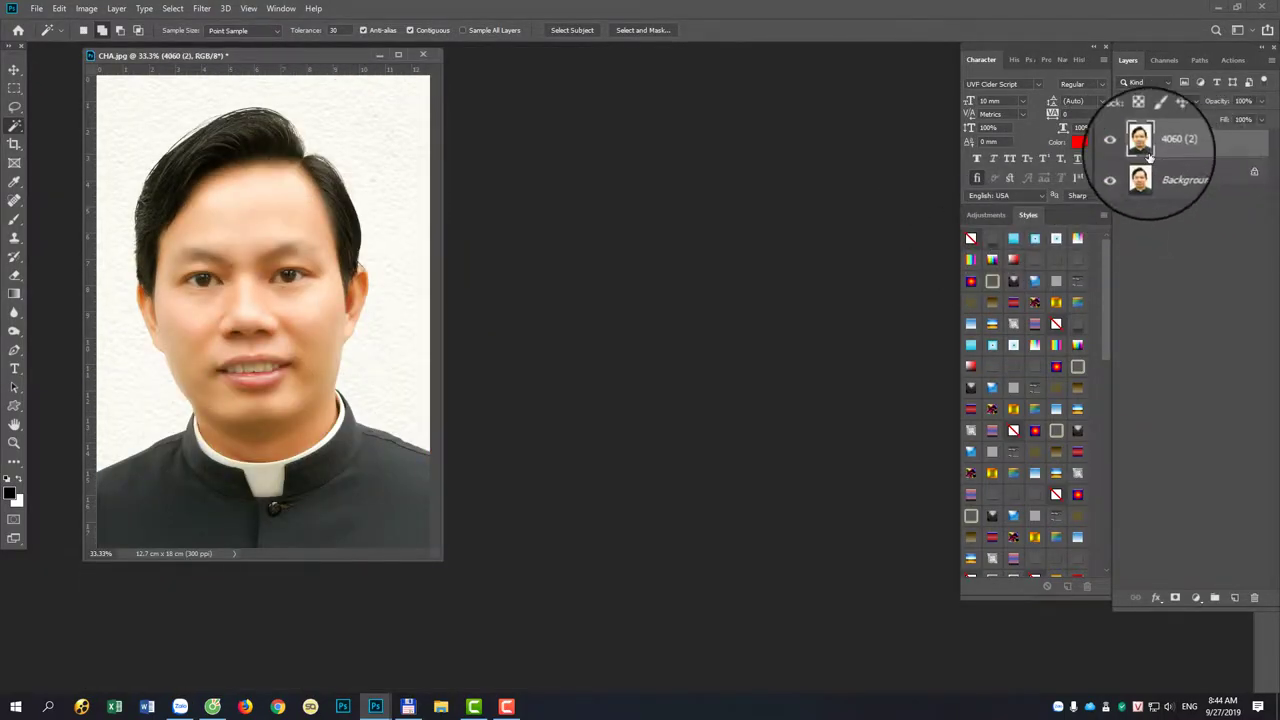
pyautogui.moveTo(1170, 145)
pyautogui.mouseDown()
pyautogui.moveTo(1275, 558)
pyautogui.moveTo(1252, 598)
pyautogui.mouseUp()
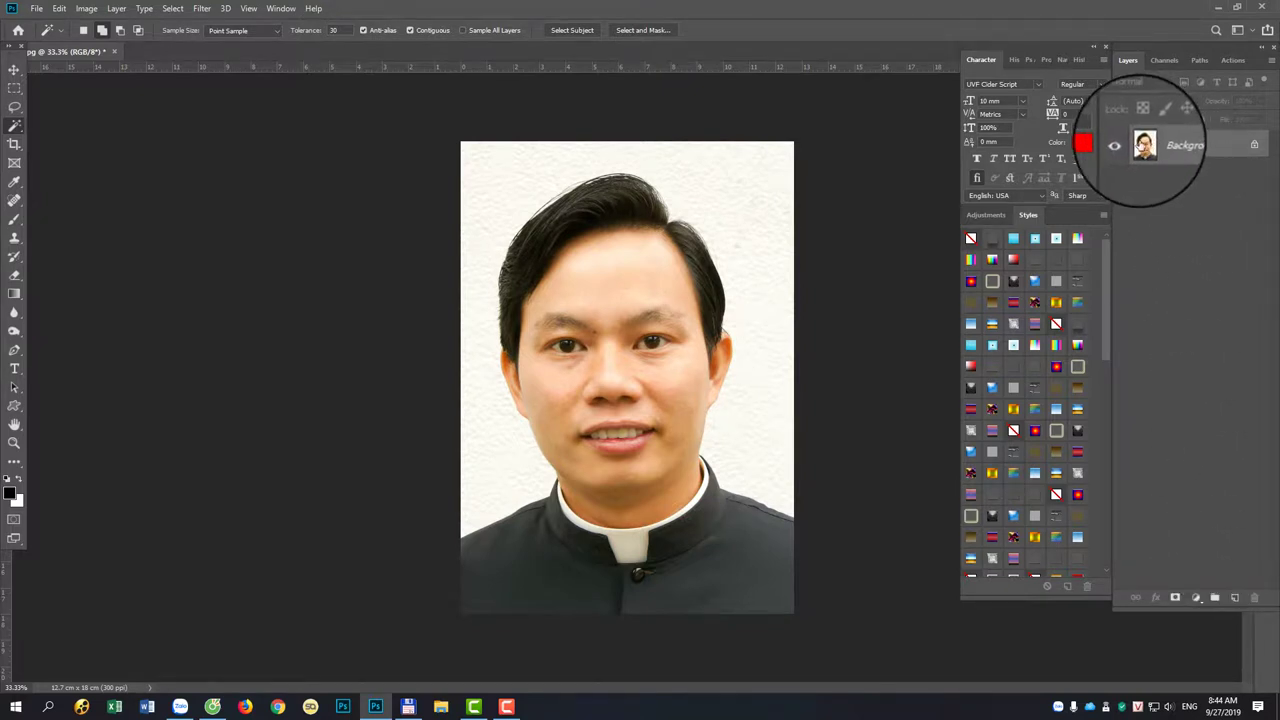
pyautogui.moveTo(1145, 143)
pyautogui.mouseDown()
pyautogui.moveTo(1221, 599)
pyautogui.moveTo(1236, 597)
pyautogui.mouseUp()
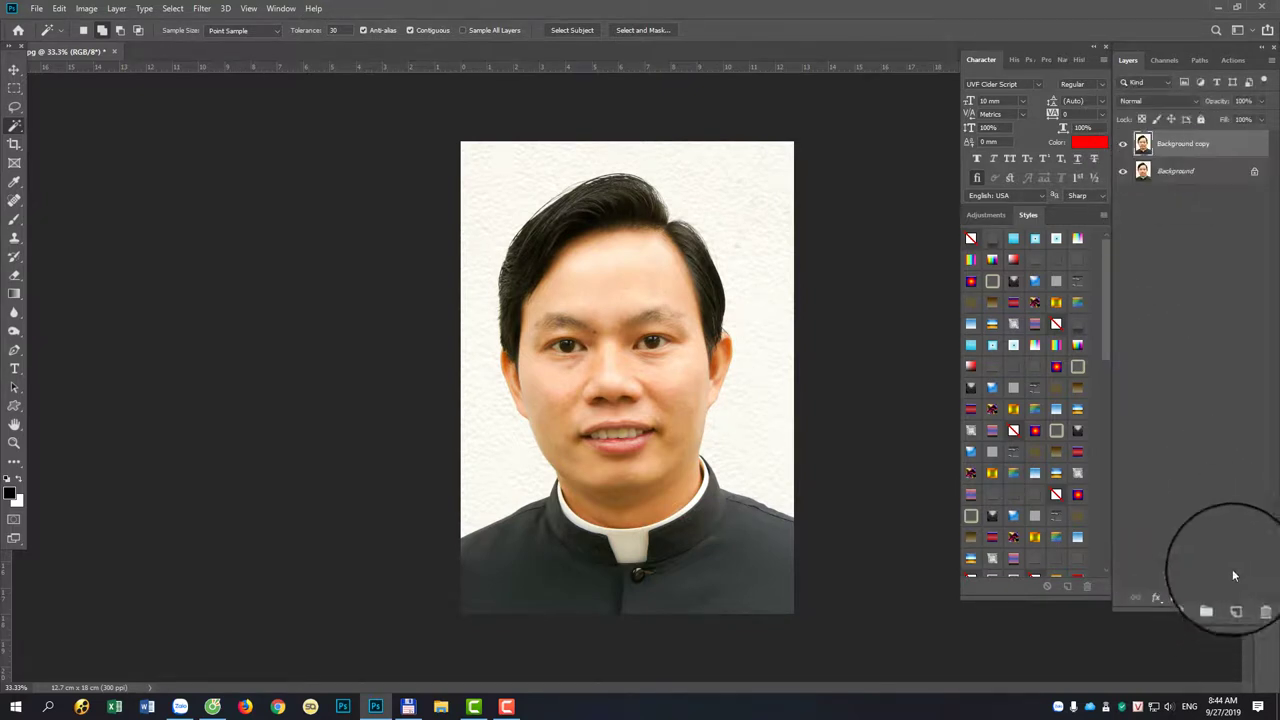
# Invert the Background copy layer's colours and set its blend mode to Vivid Light.
pyautogui.click(82, 10)
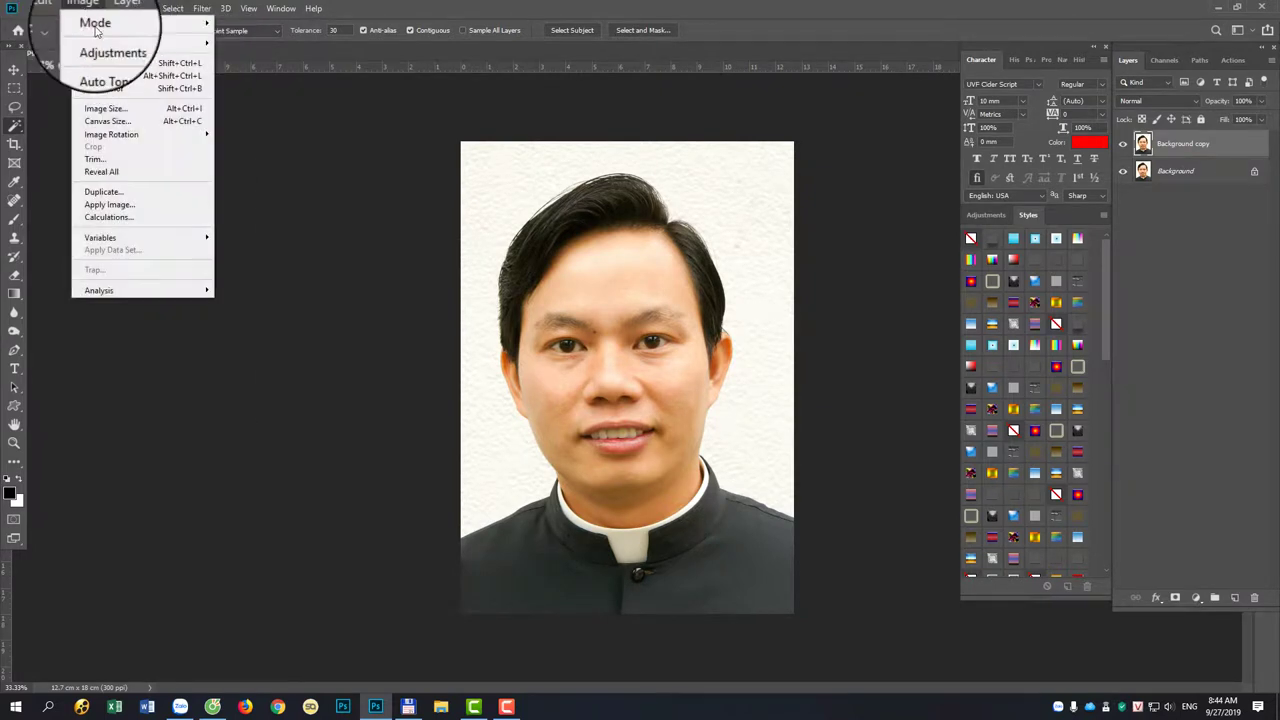
pyautogui.moveTo(107, 43)
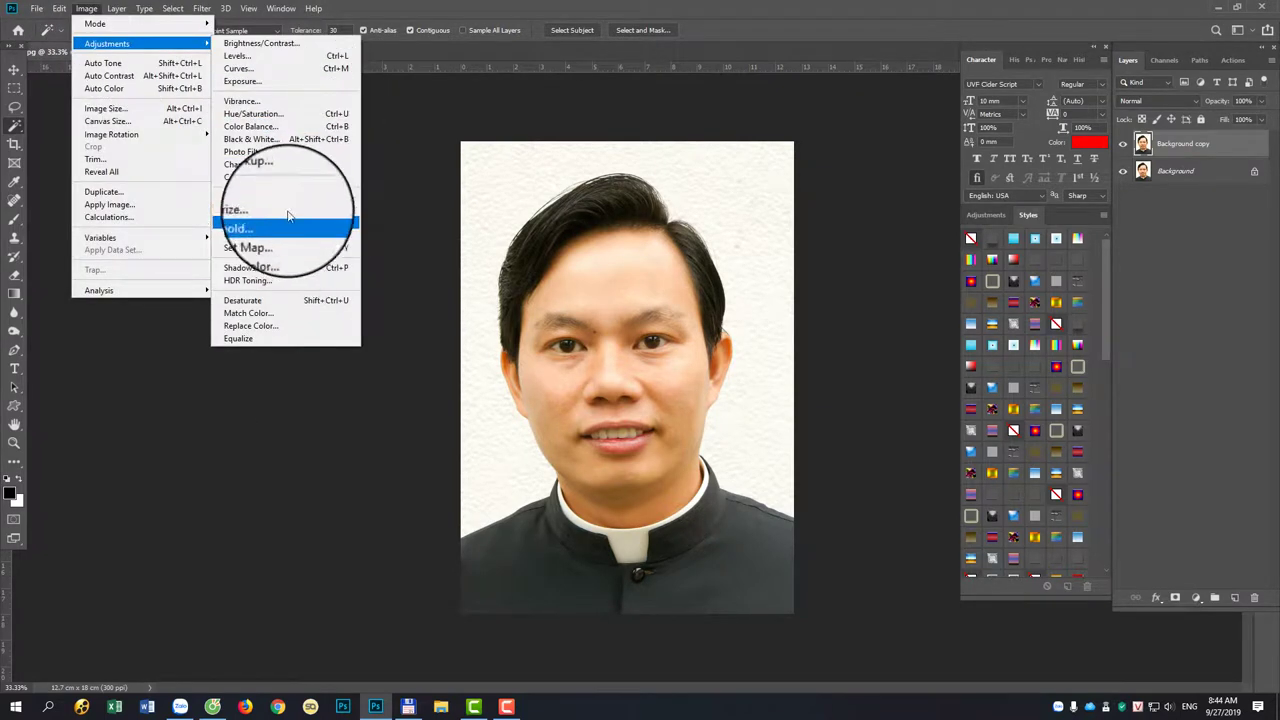
pyautogui.click(245, 199)
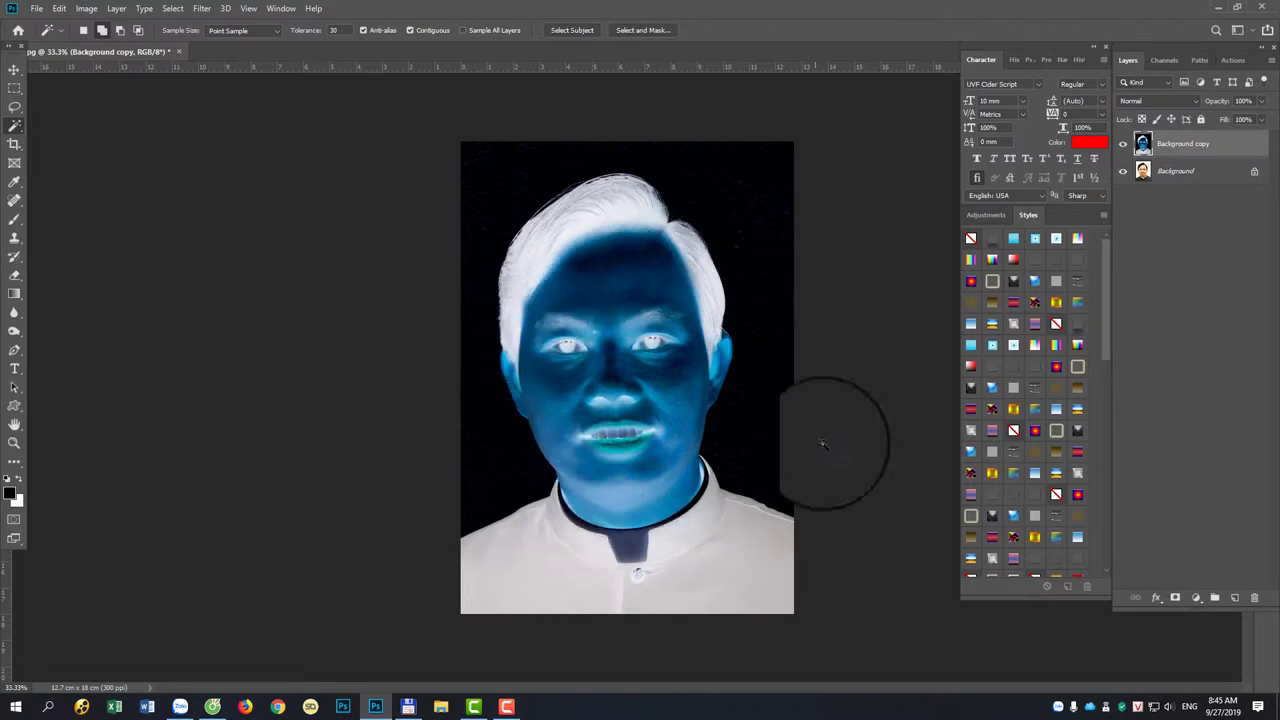
pyautogui.click(1142, 101)
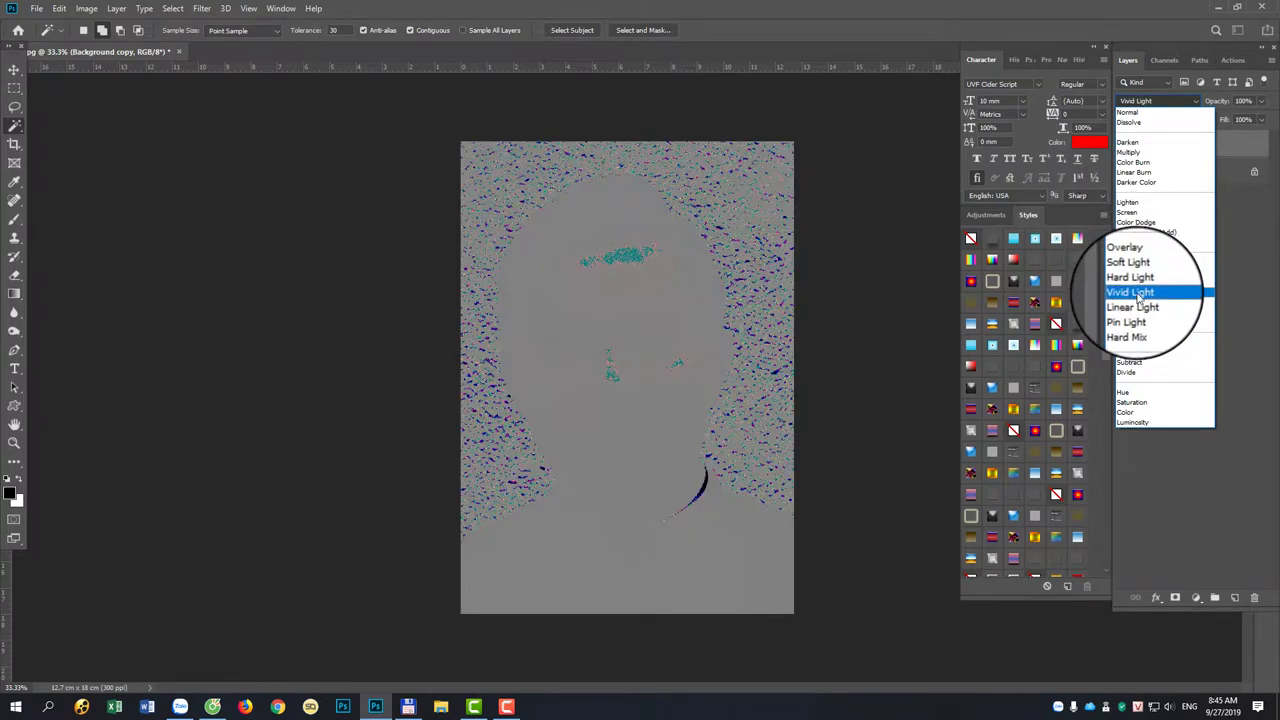
pyautogui.click(1135, 293)
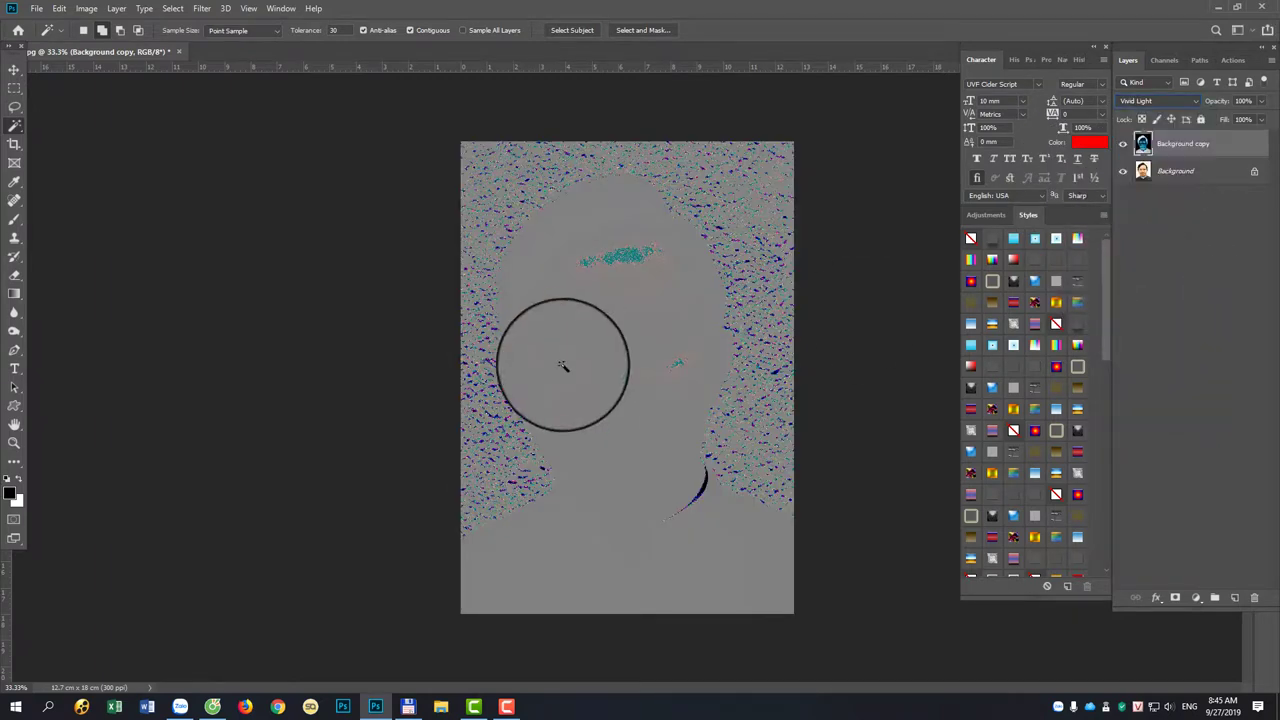
pyautogui.click(200, 10)
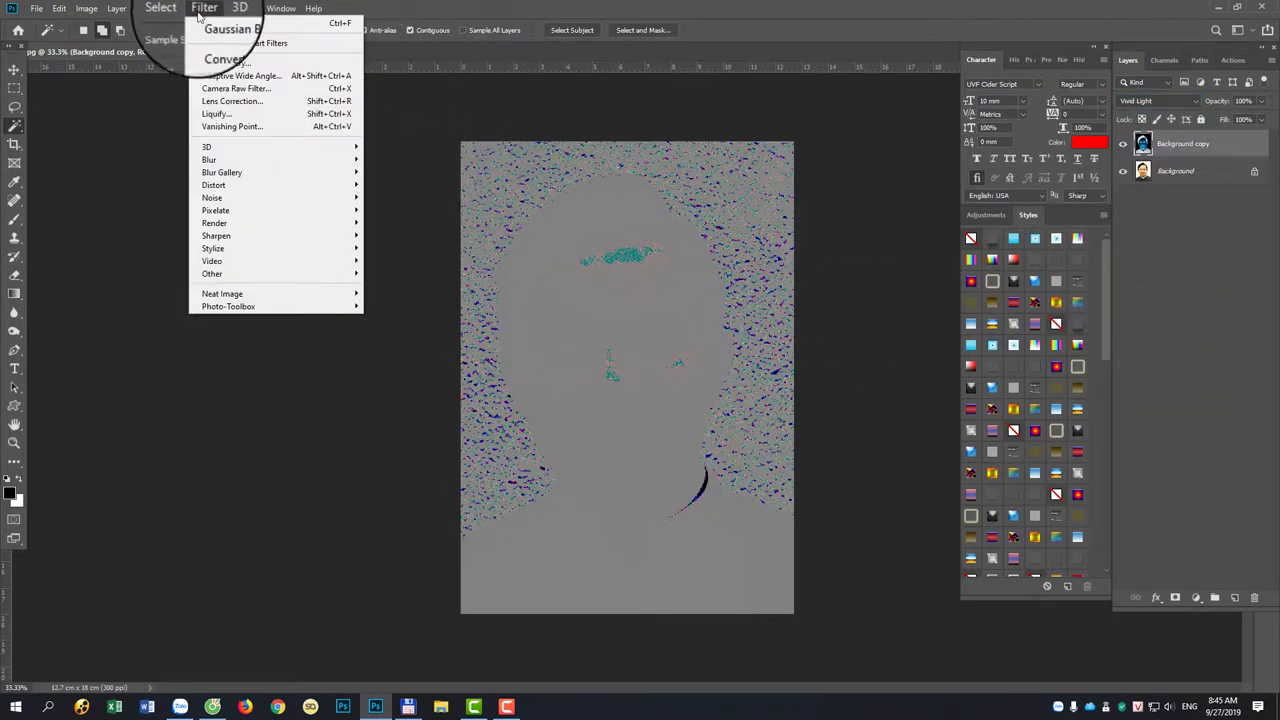
pyautogui.moveTo(213, 273)
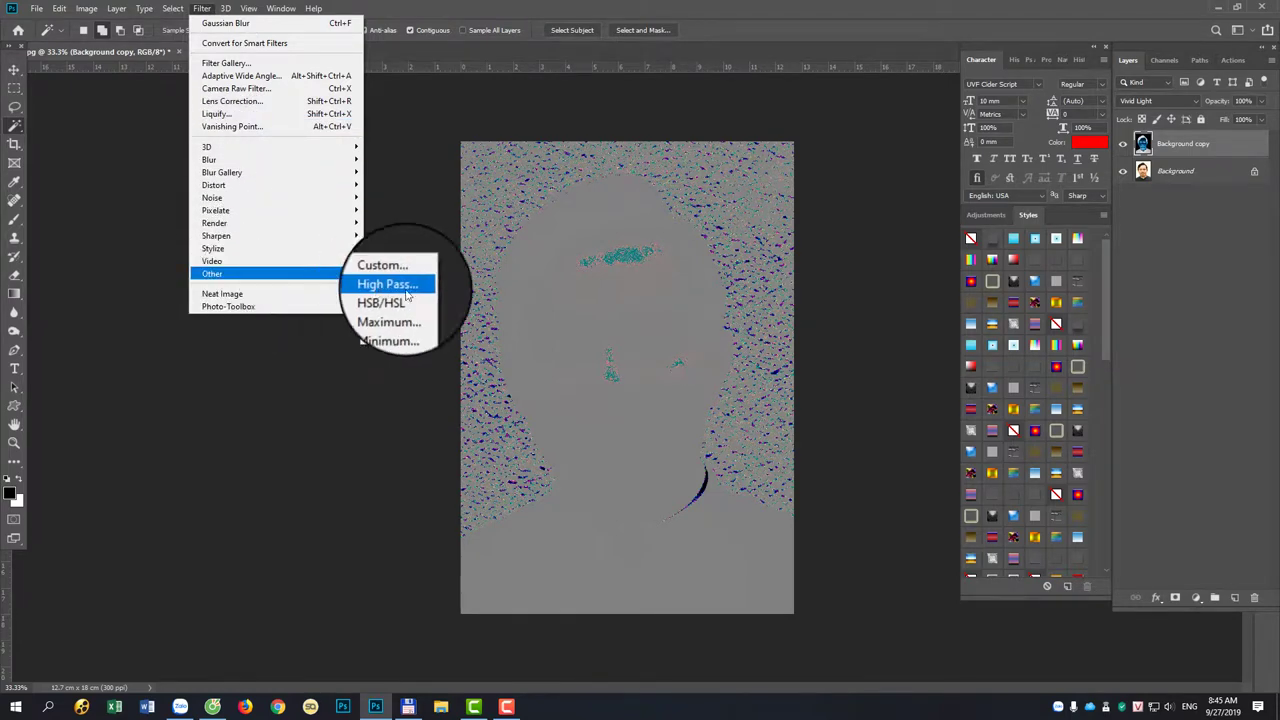
# Apply a High Pass filter with a 6.8-pixel radius to the Background copy layer.
pyautogui.click(390, 285)
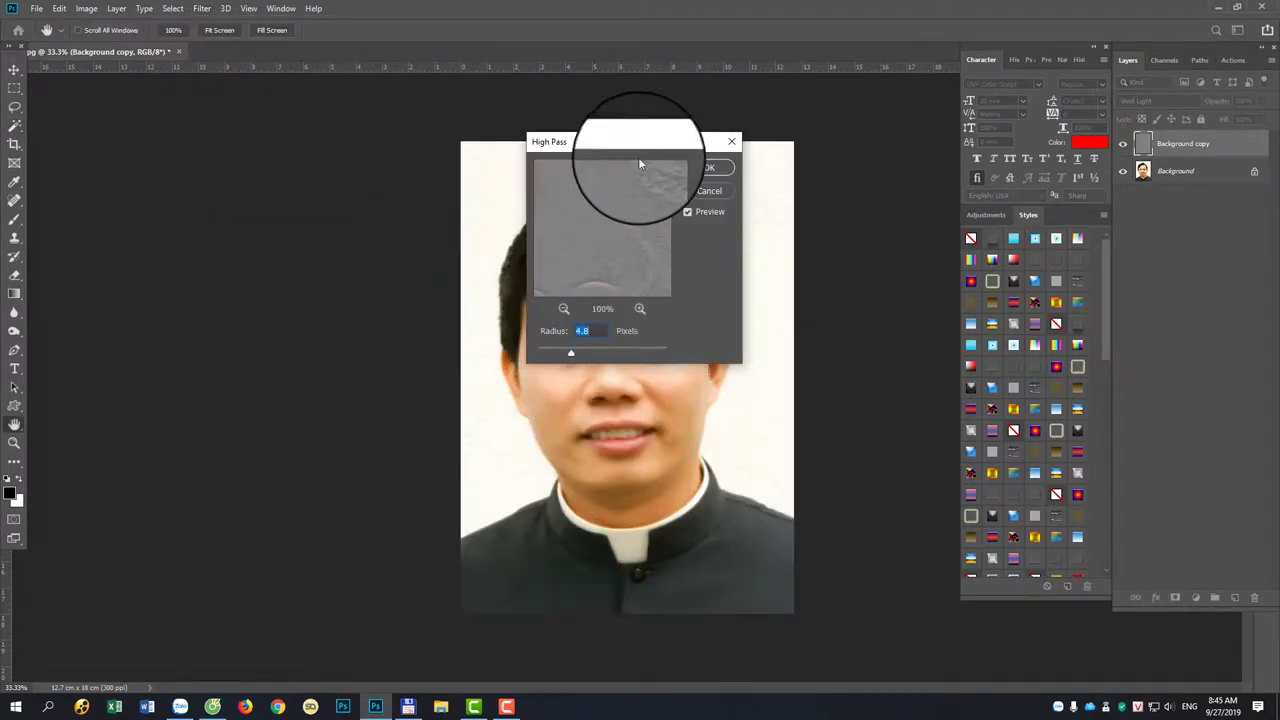
pyautogui.moveTo(640, 145); pyautogui.dragTo(804, 177)
pyautogui.hotkey('ctrl', '+')
pyautogui.hotkey('ctrl', '+')
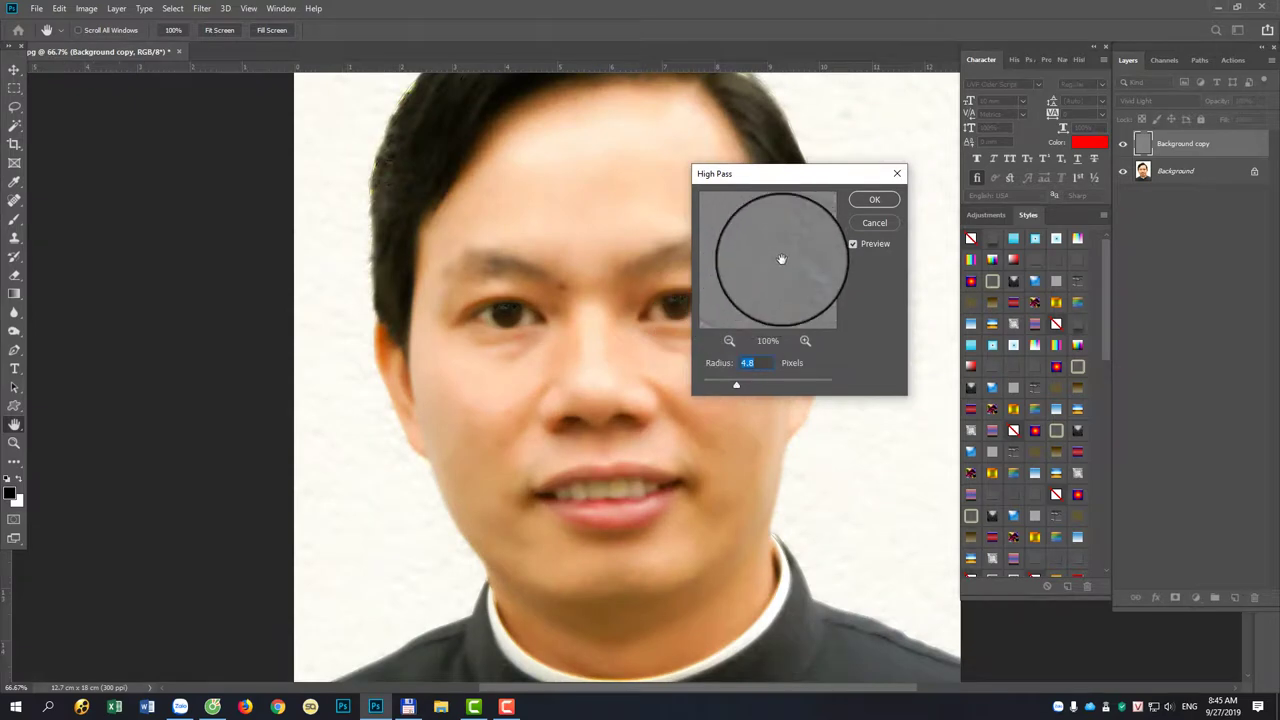
pyautogui.moveTo(781, 260); pyautogui.dragTo(806, 257)
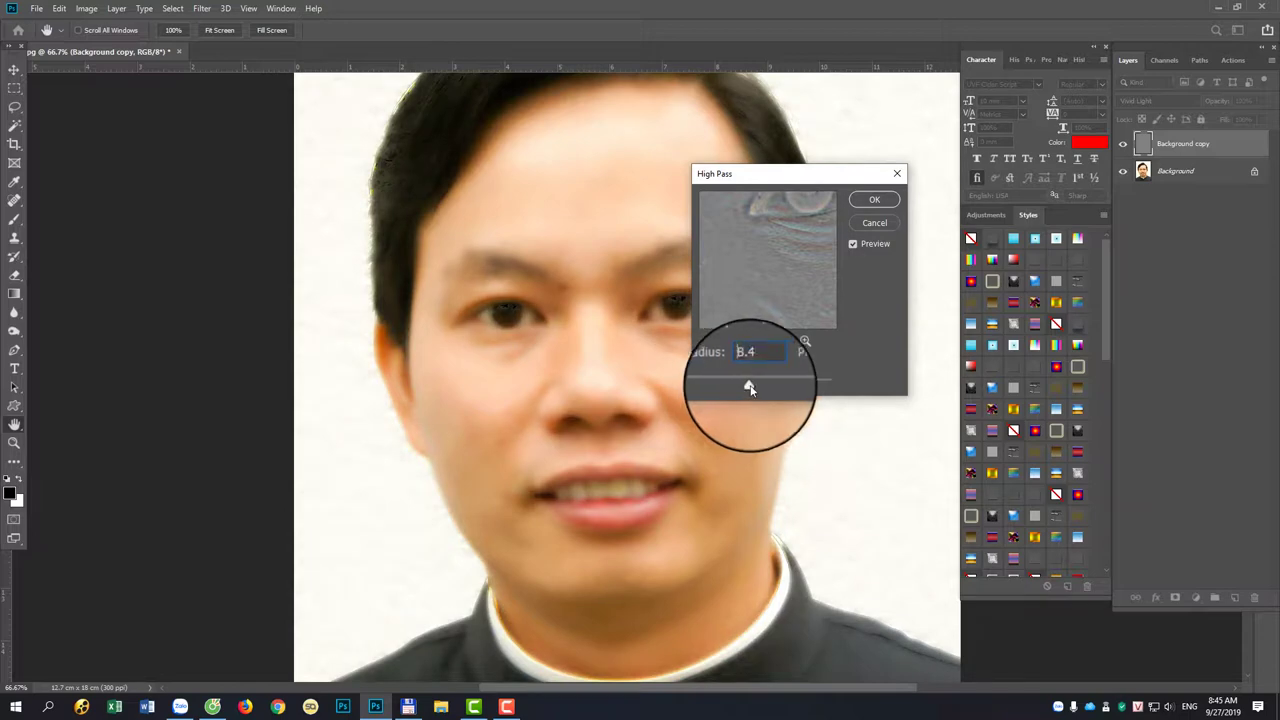
pyautogui.moveTo(737, 387); pyautogui.dragTo(745, 386)
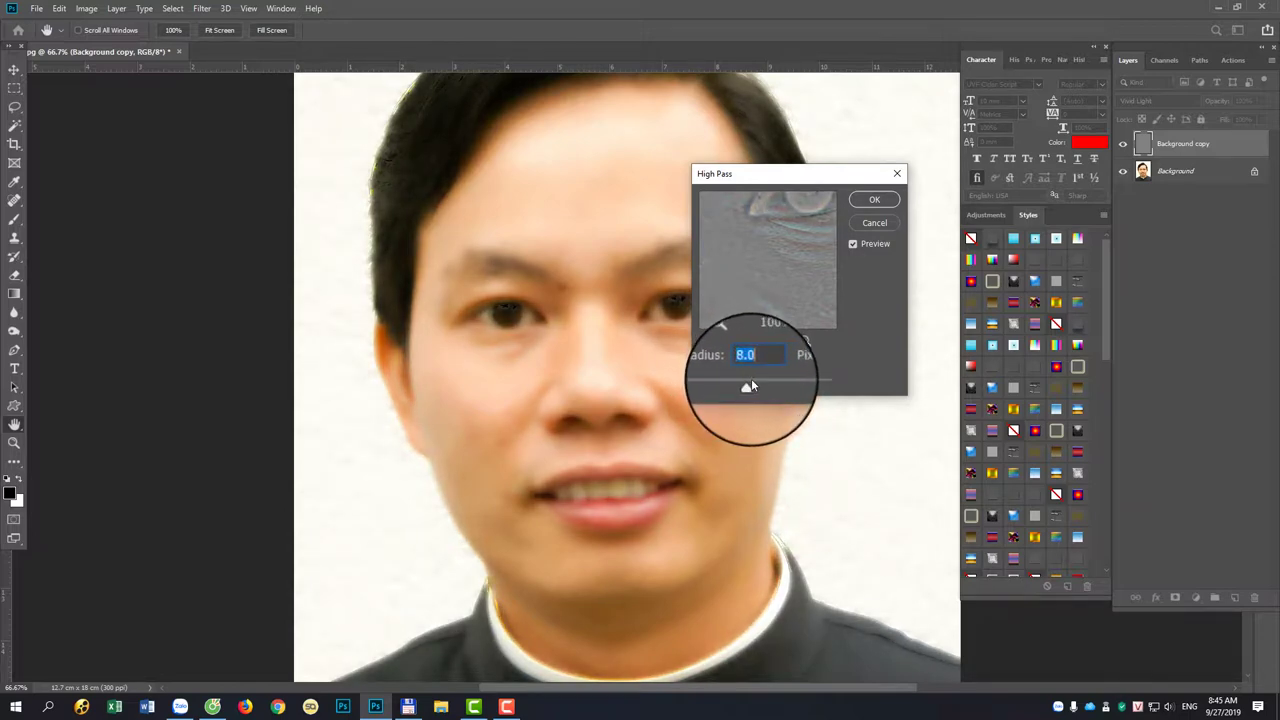
pyautogui.moveTo(751, 385); pyautogui.dragTo(740, 386)
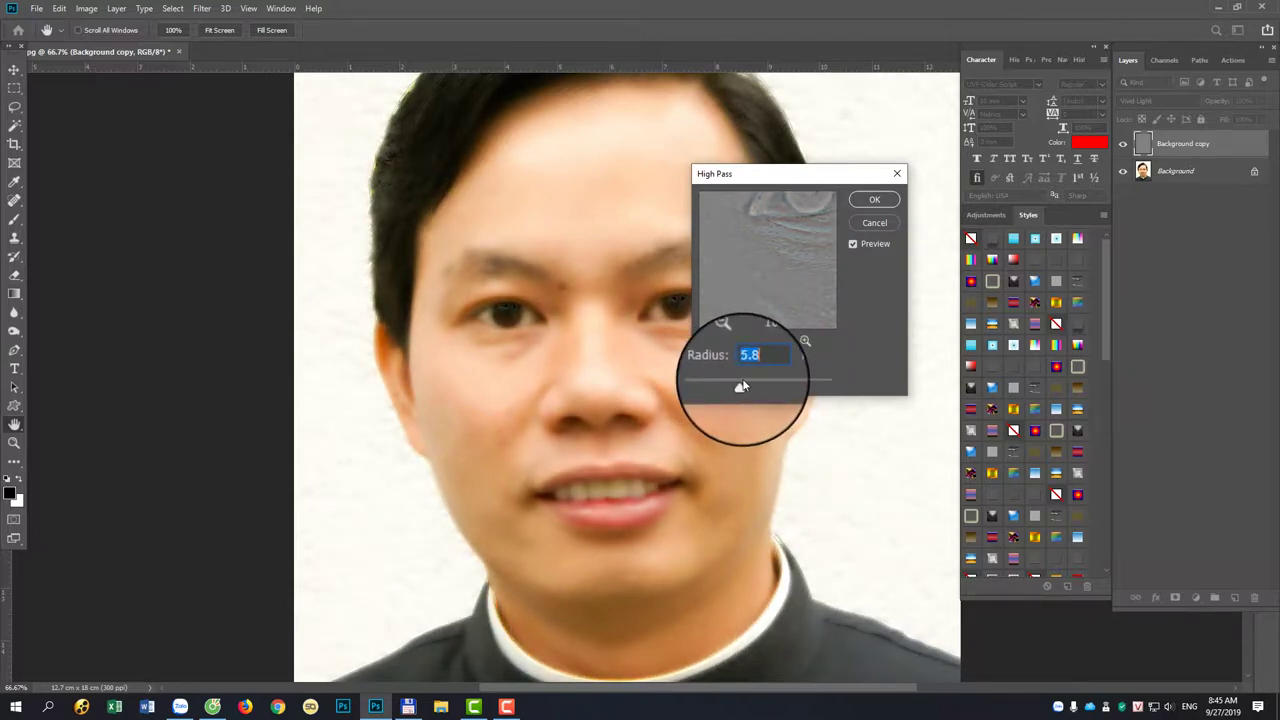
pyautogui.scroll(1, 698, 377)
pyautogui.scroll(1, 628, 366)
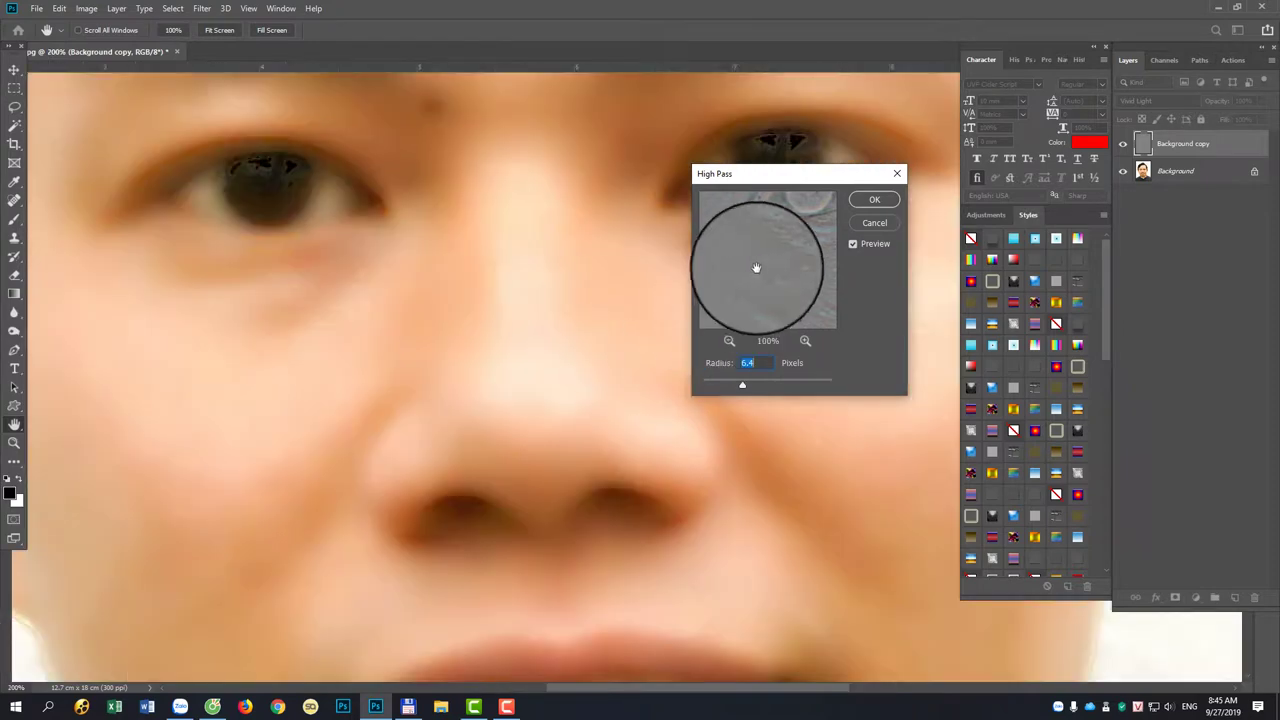
pyautogui.moveTo(754, 266)
pyautogui.mouseDown()
pyautogui.moveTo(709, 294)
pyautogui.moveTo(751, 260)
pyautogui.mouseUp()
pyautogui.click(654, 283)
pyautogui.write('6.')
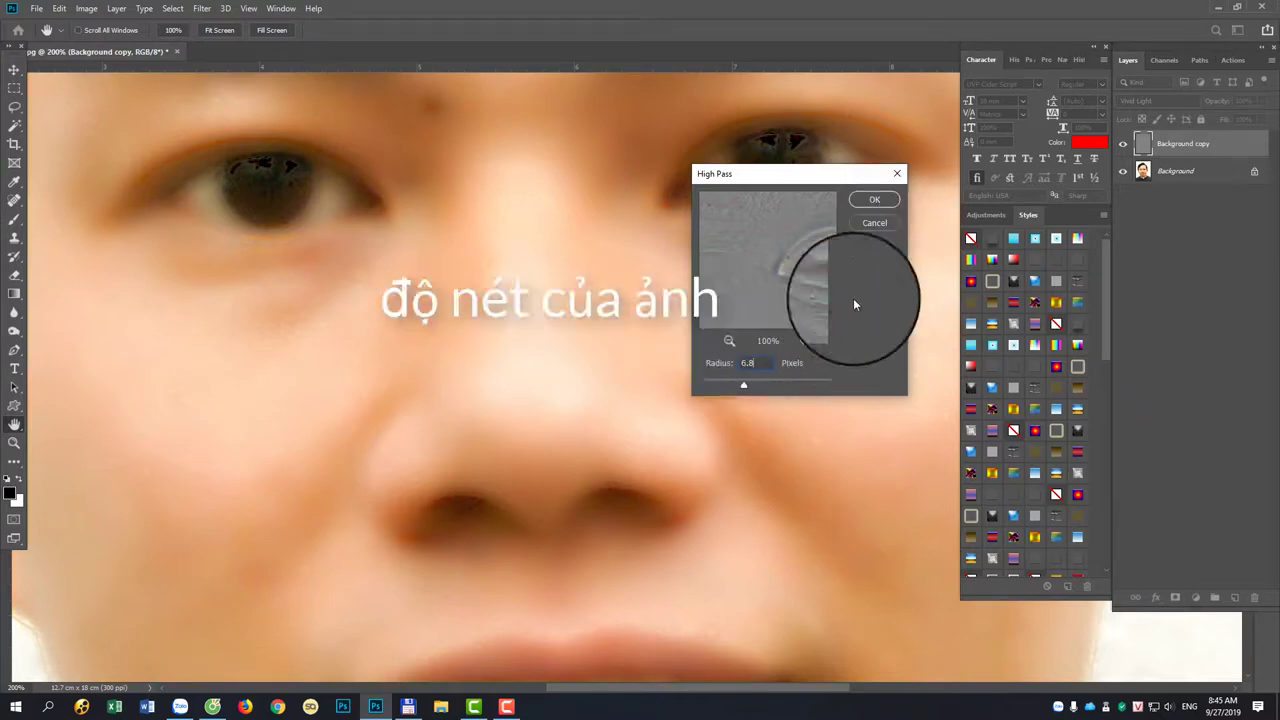
pyautogui.write('8')
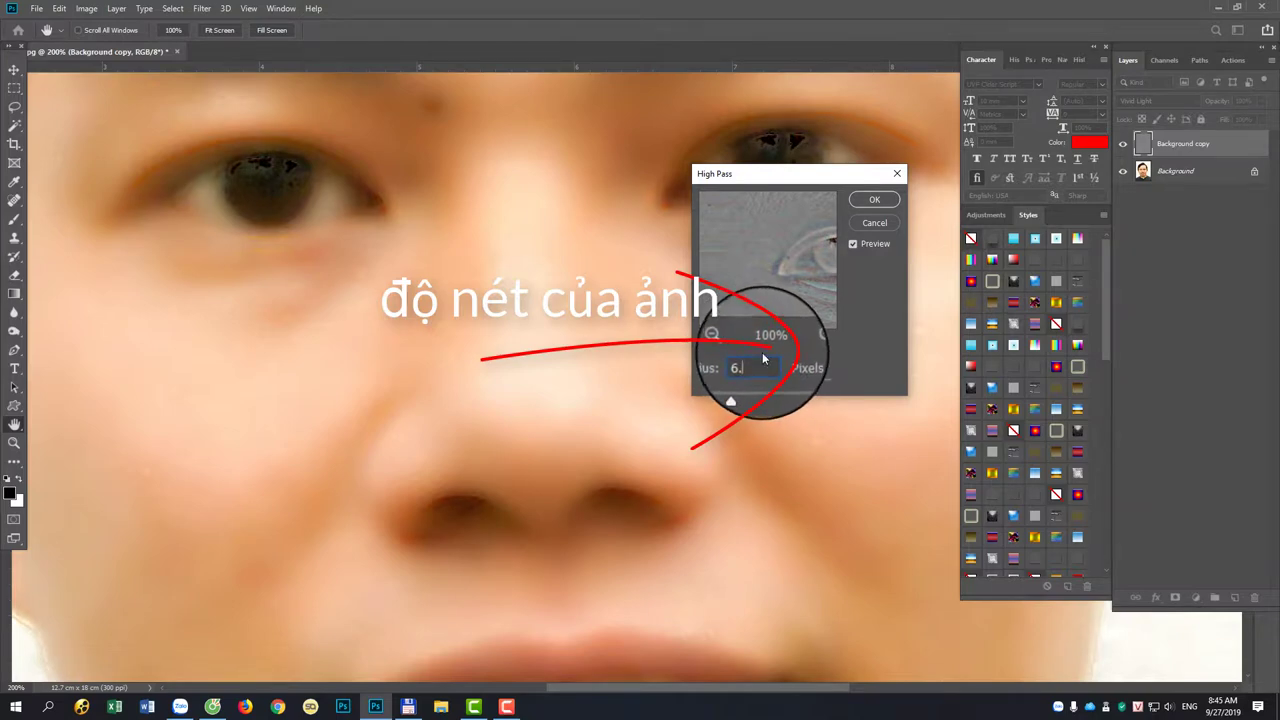
pyautogui.click(874, 199)
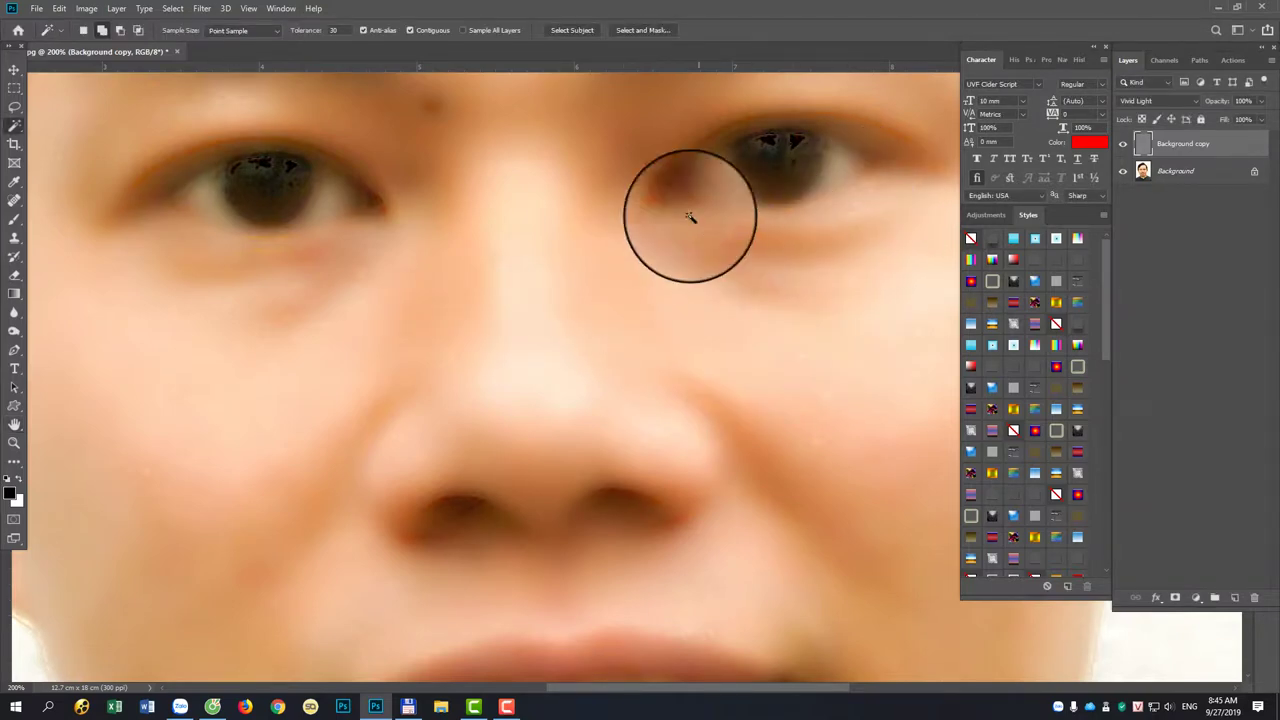
# Blur the Background copy layer with a Gaussian Blur of exactly 2.0 pixels radius.
pyautogui.hotkey('ctrl', '0')
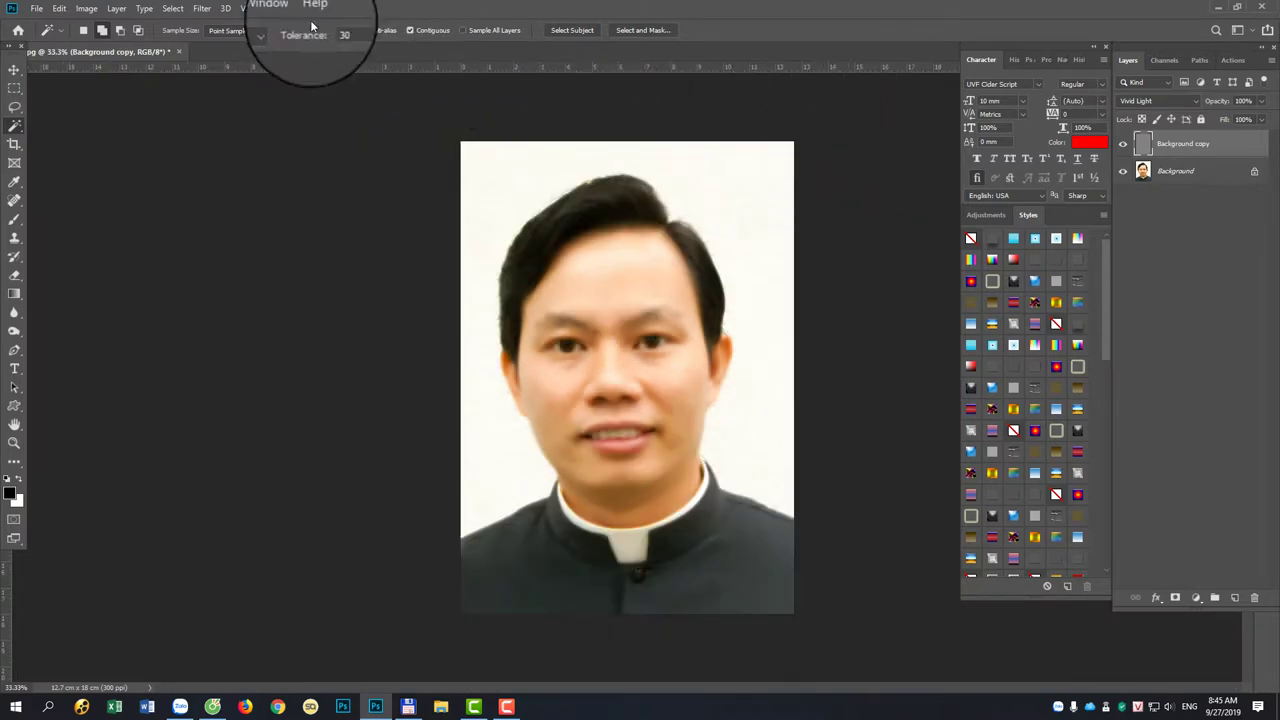
pyautogui.click(200, 9)
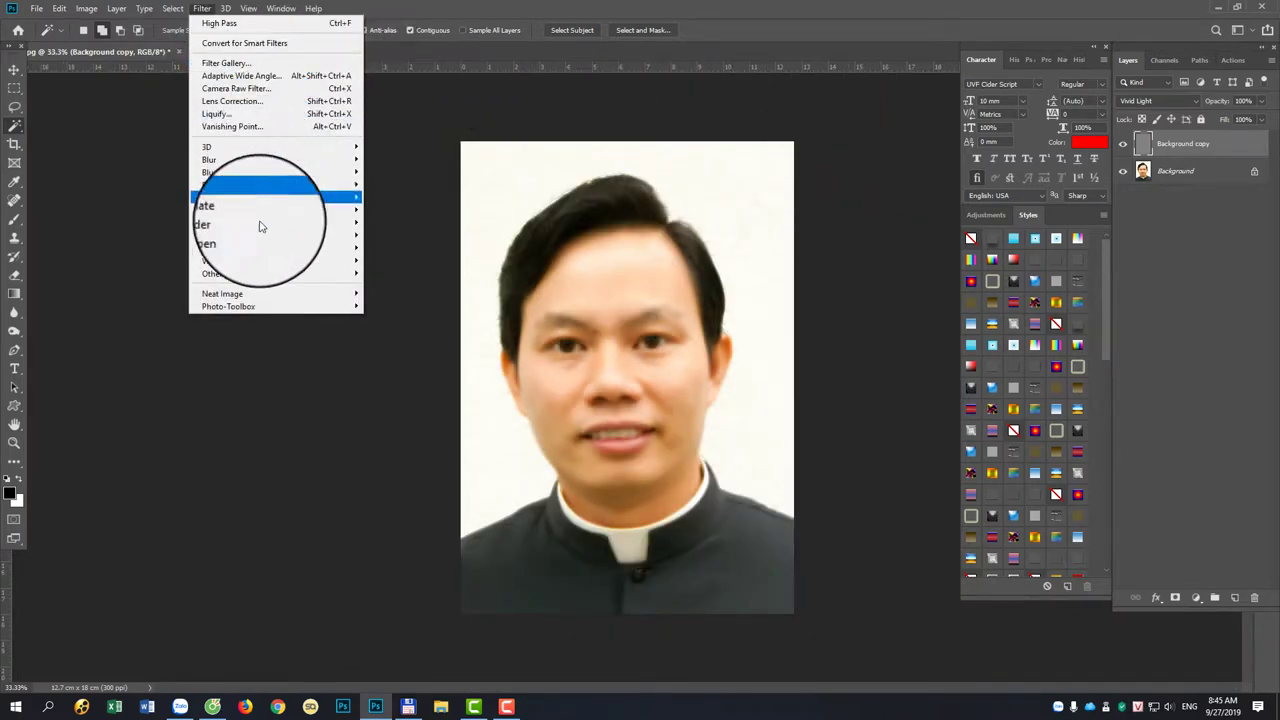
pyautogui.moveTo(276, 159)
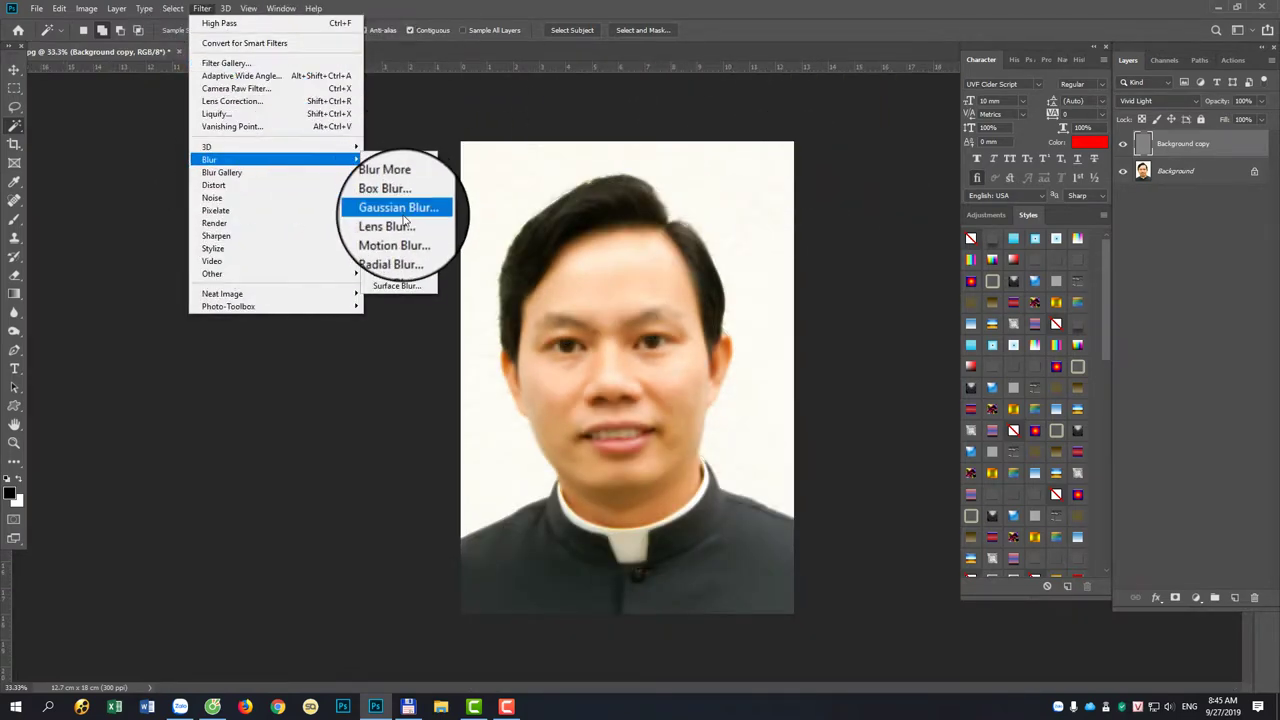
pyautogui.click(403, 220)
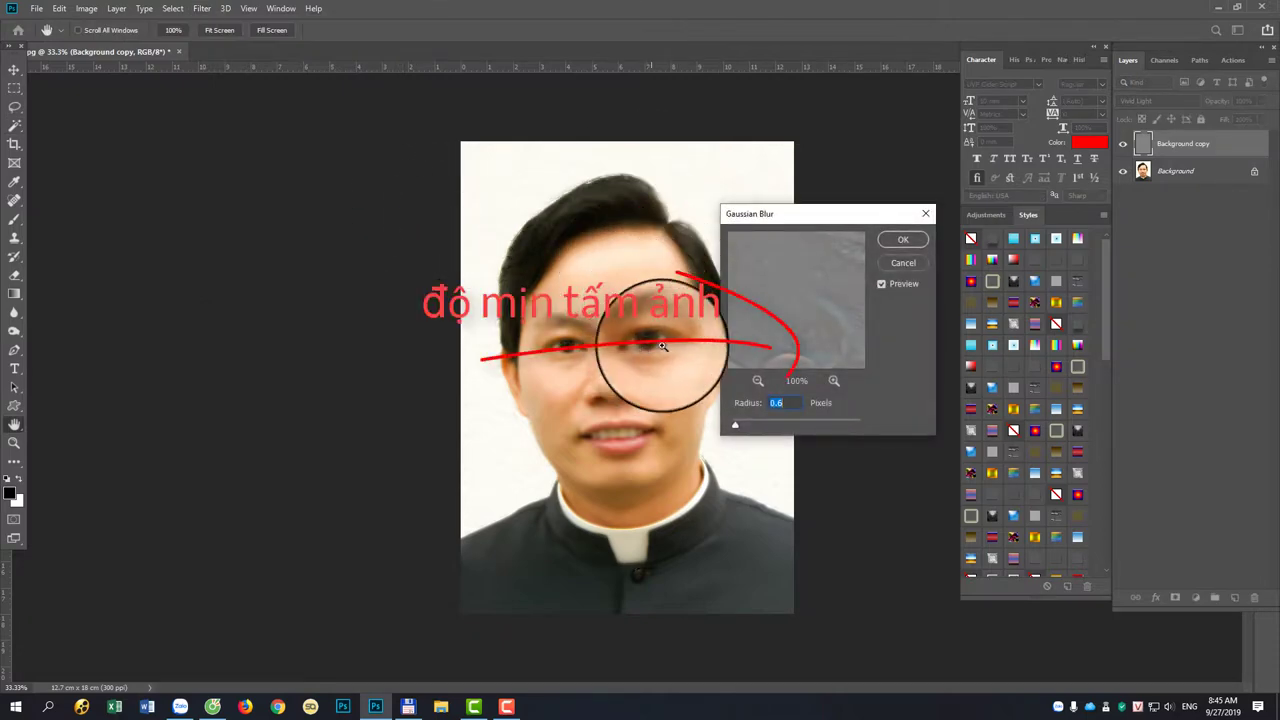
pyautogui.hotkey('ctrl', '+')
pyautogui.hotkey('ctrl', '+')
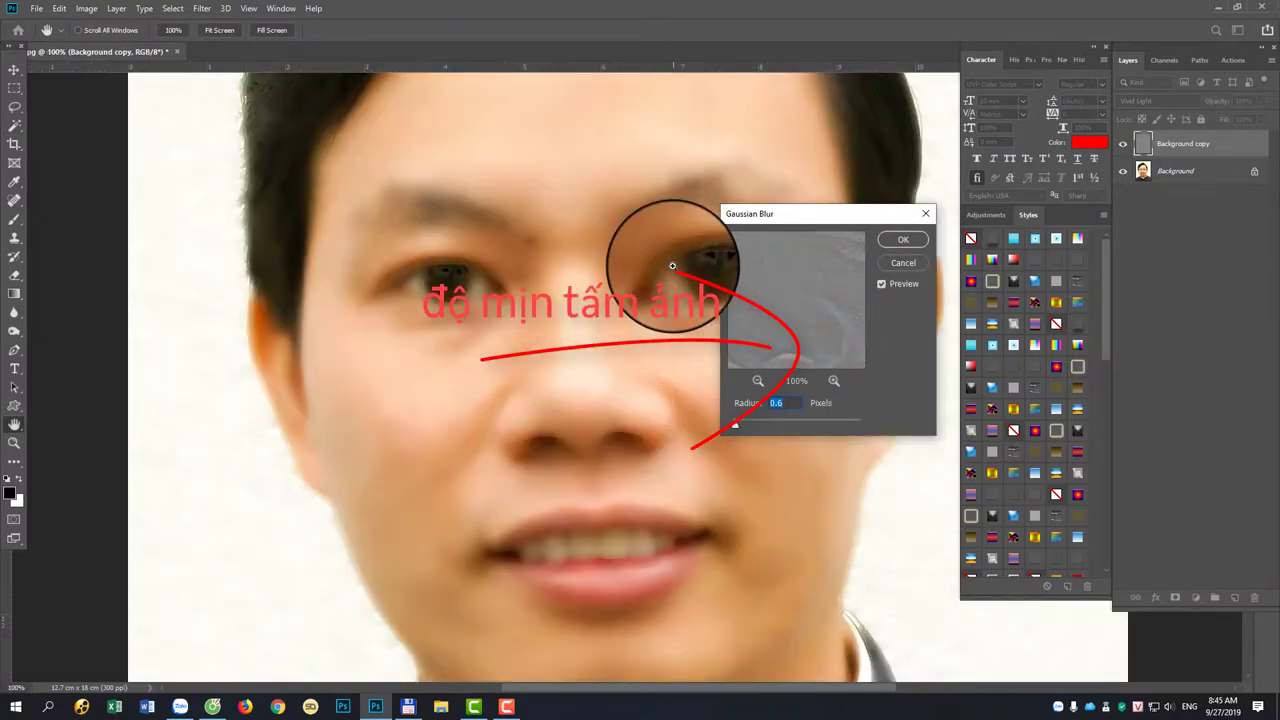
pyautogui.hotkey('ctrl', '+')
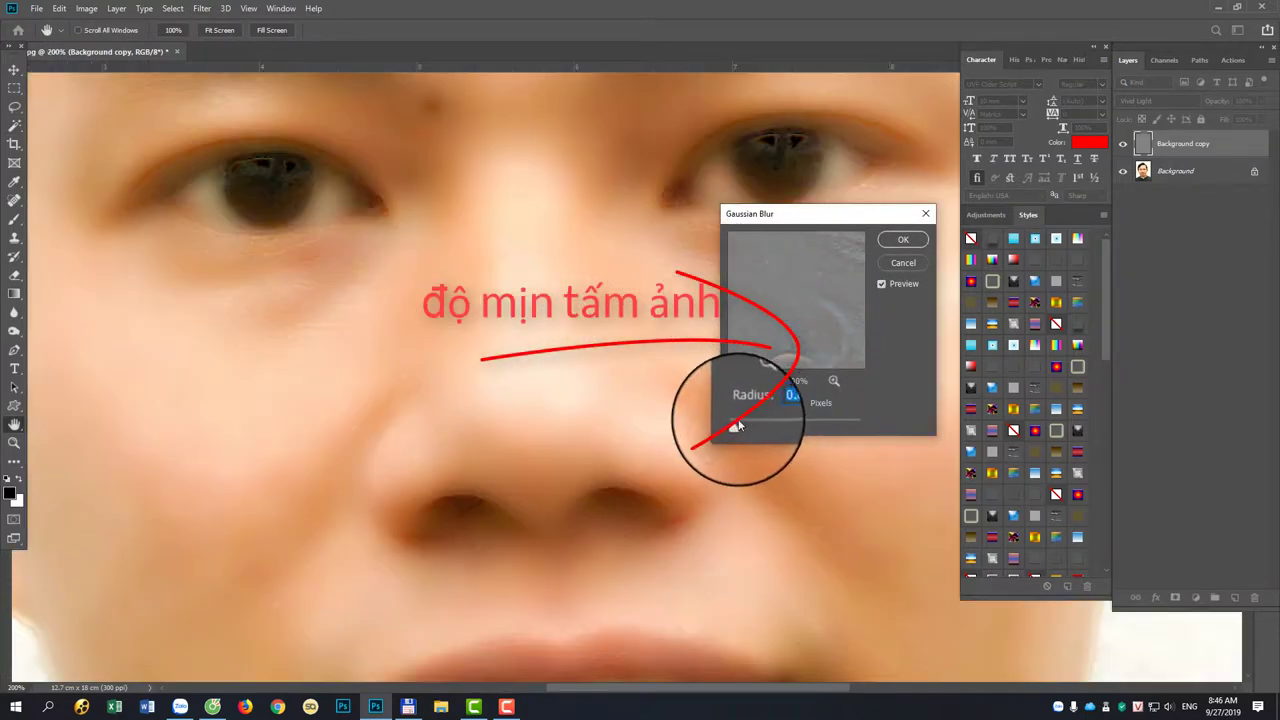
pyautogui.moveTo(736, 425); pyautogui.dragTo(740, 425)
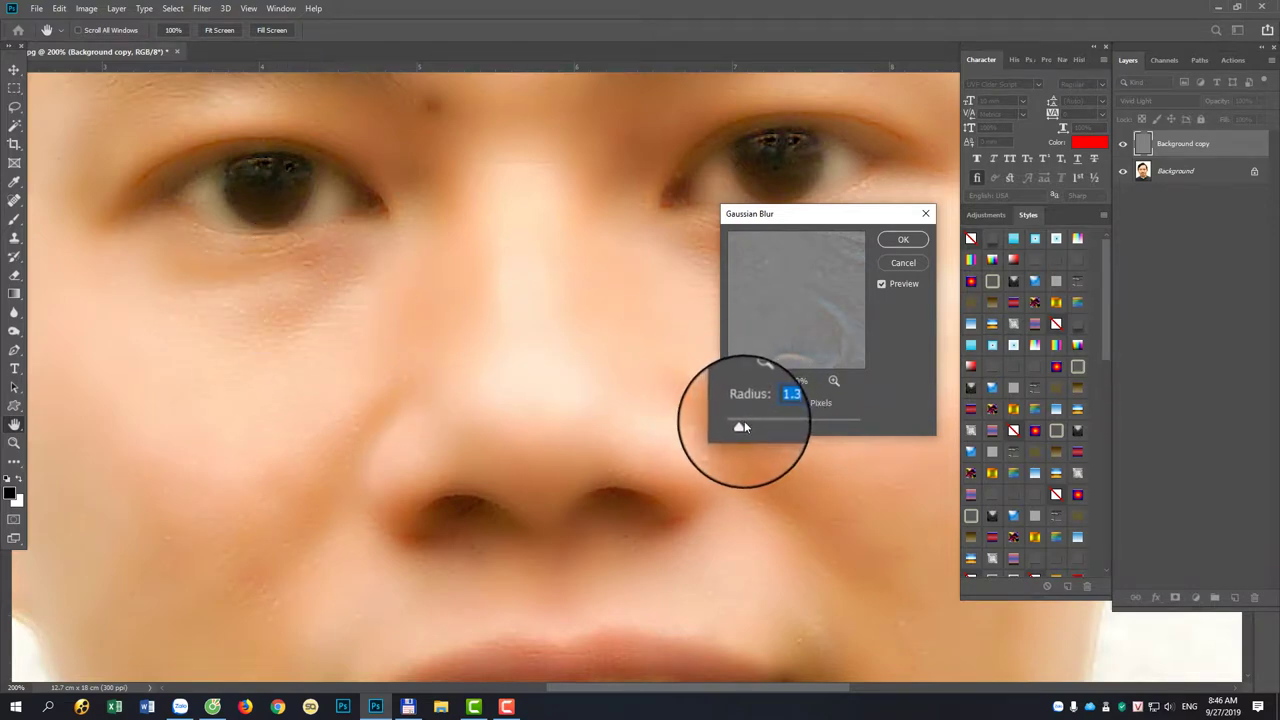
pyautogui.moveTo(744, 422); pyautogui.dragTo(746, 425)
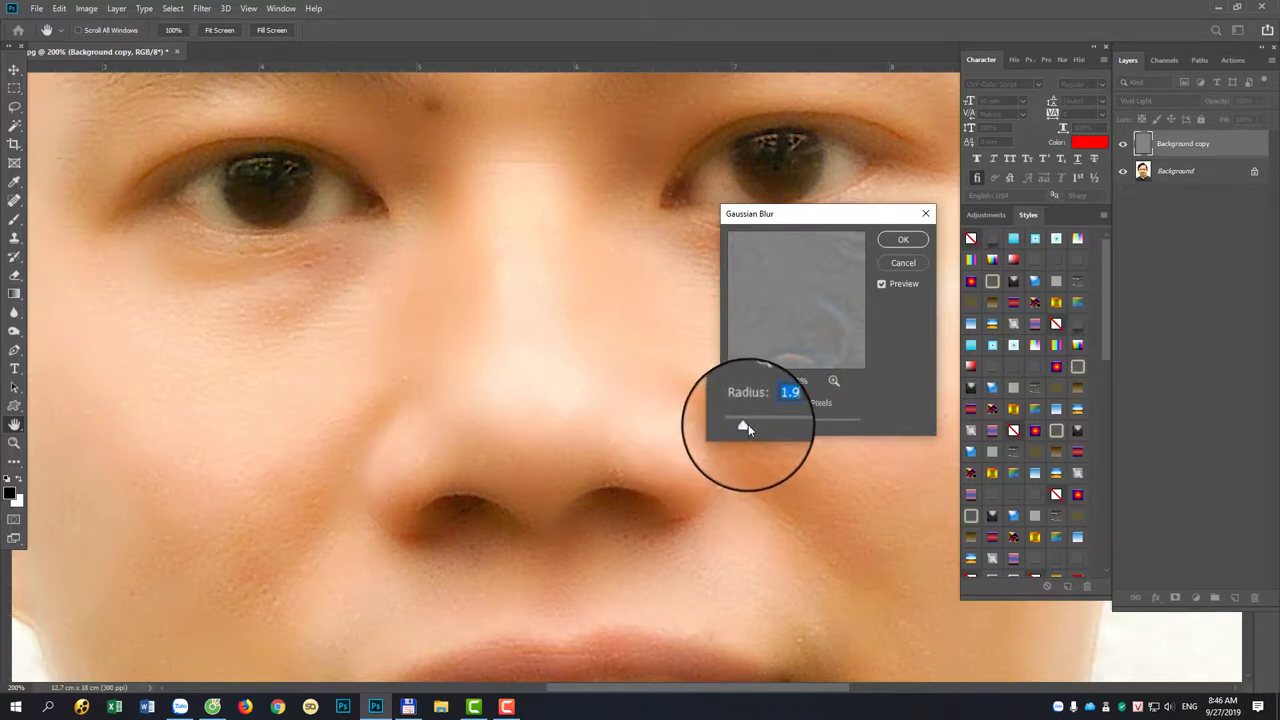
pyautogui.moveTo(747, 425); pyautogui.dragTo(749, 426)
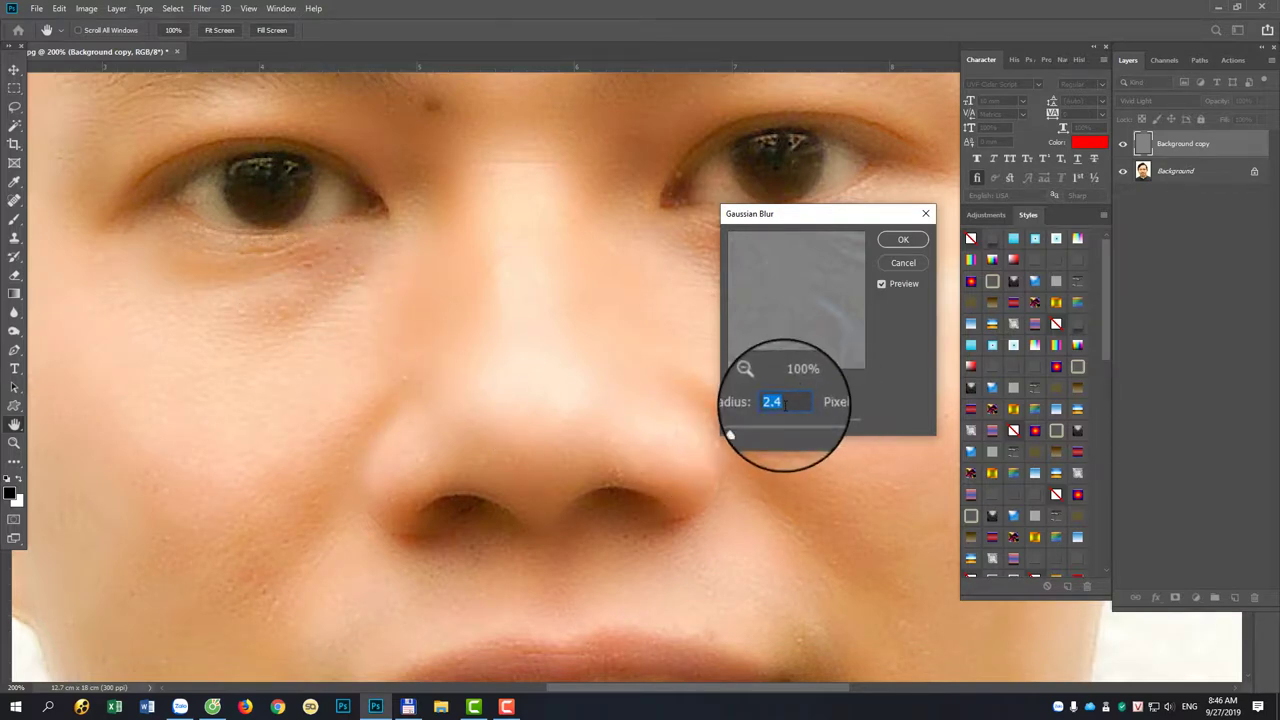
pyautogui.press('BackSpace')
pyautogui.write('0')
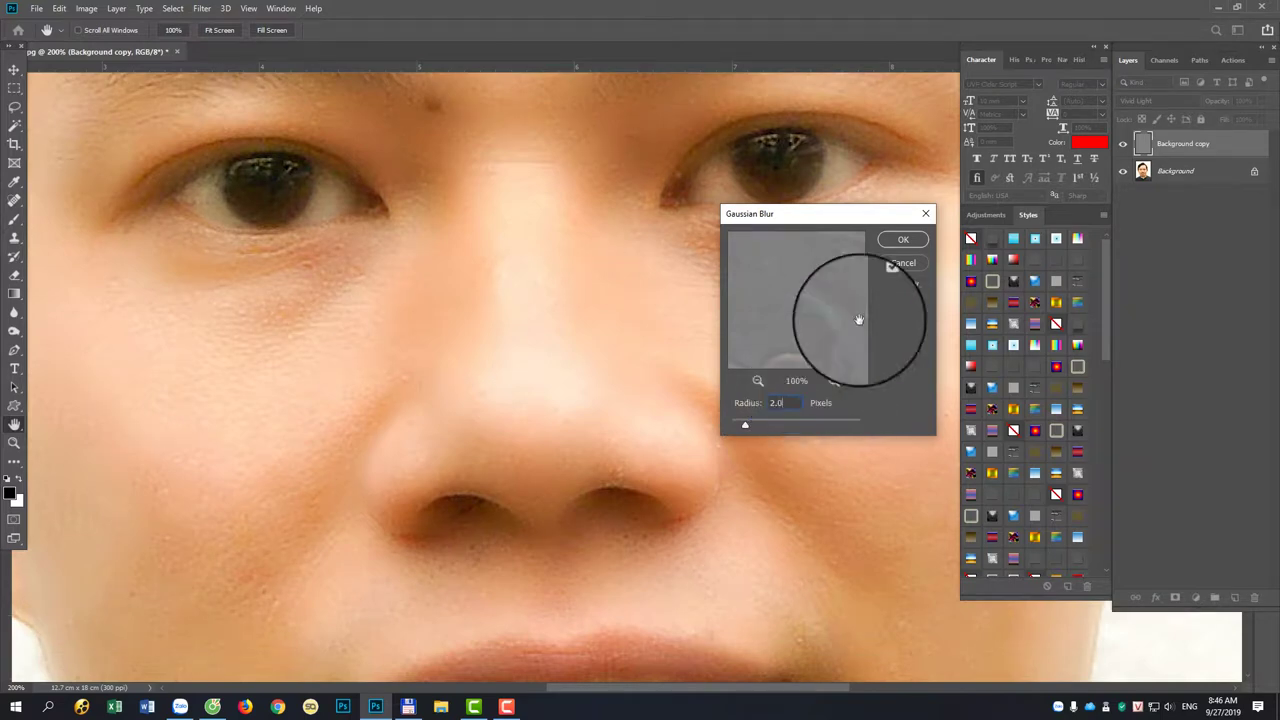
pyautogui.click(904, 241)
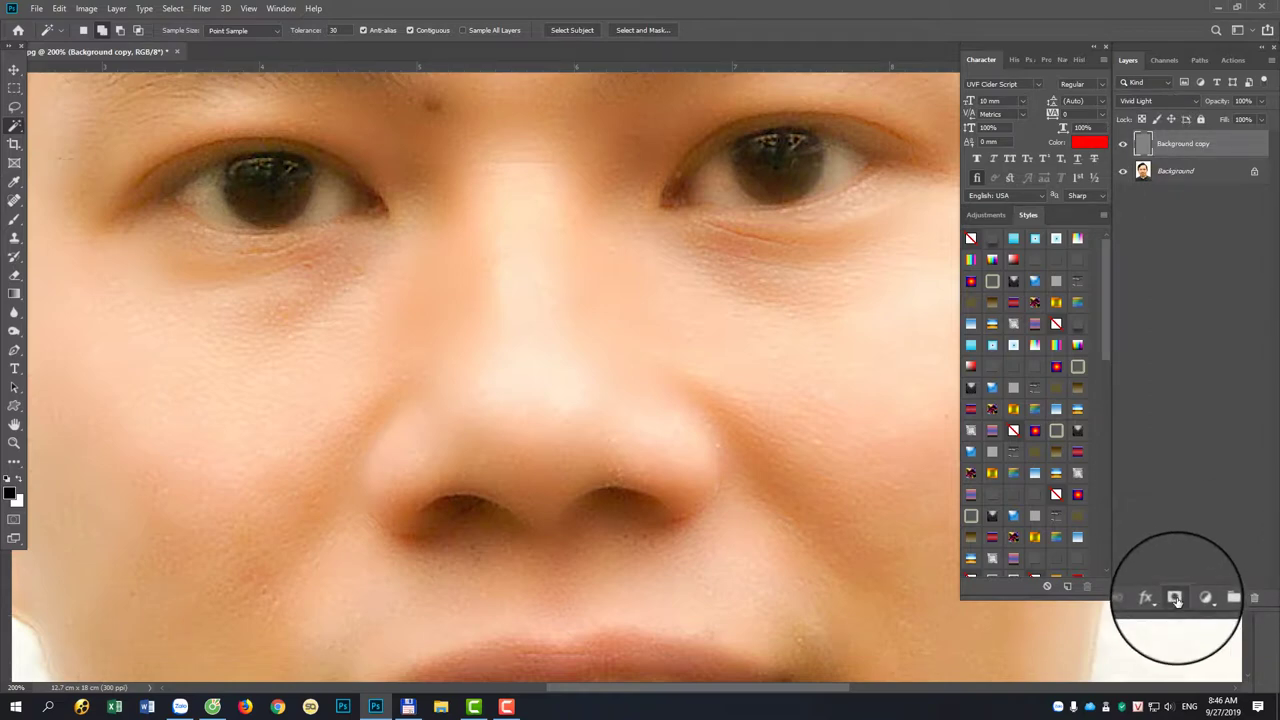
# Add a layer mask to Background copy and fill it with black to hide the smoothing.
pyautogui.click(1169, 147)
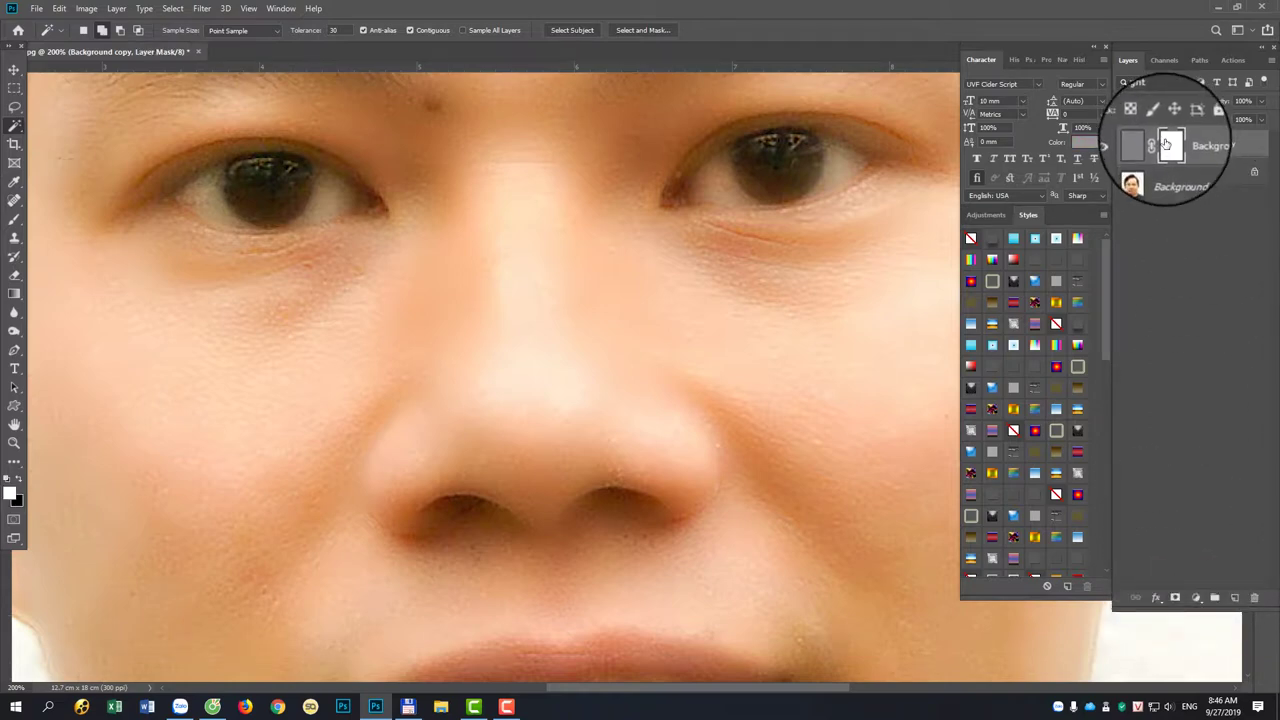
pyautogui.click(18, 502)
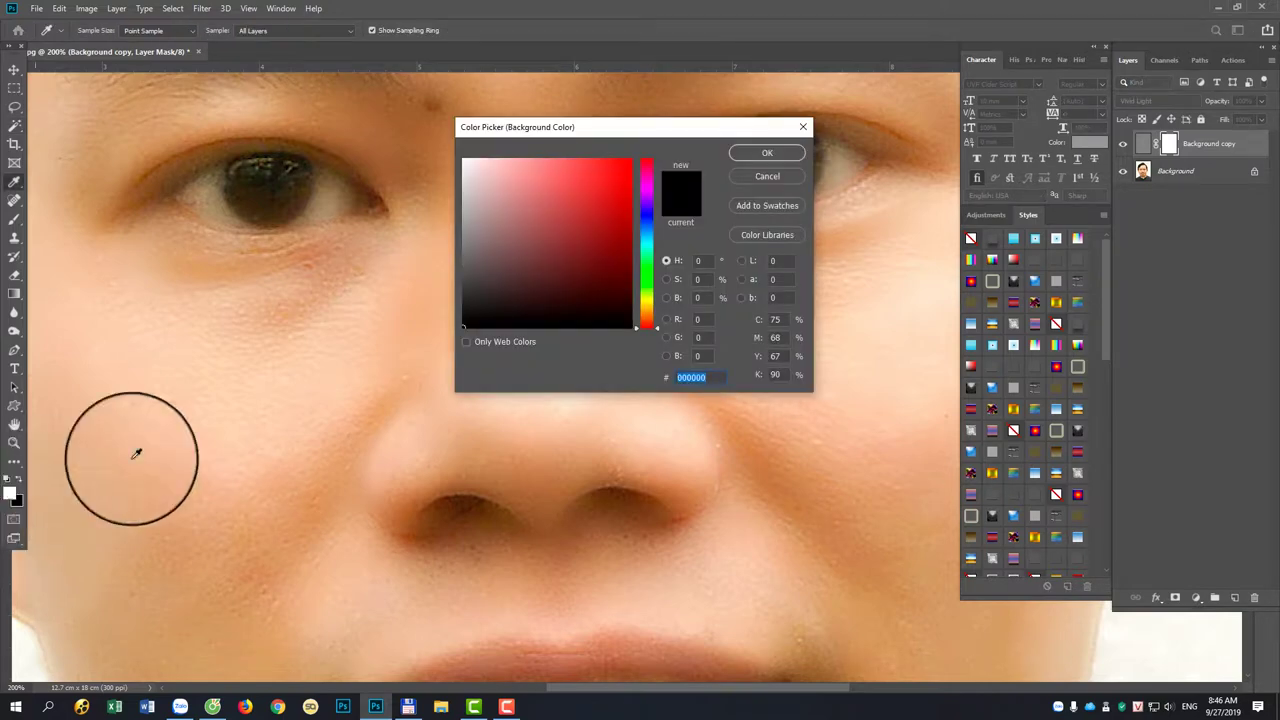
pyautogui.click(779, 155)
pyautogui.press('w')
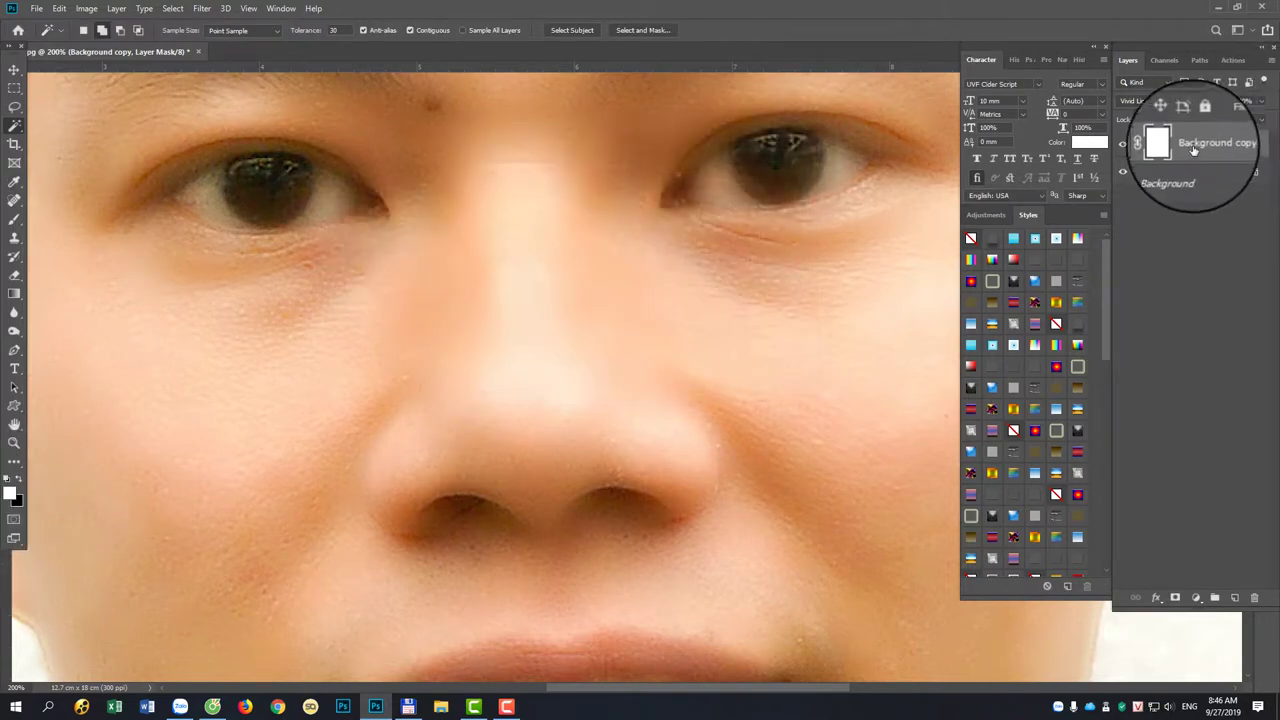
pyautogui.click(18, 296)
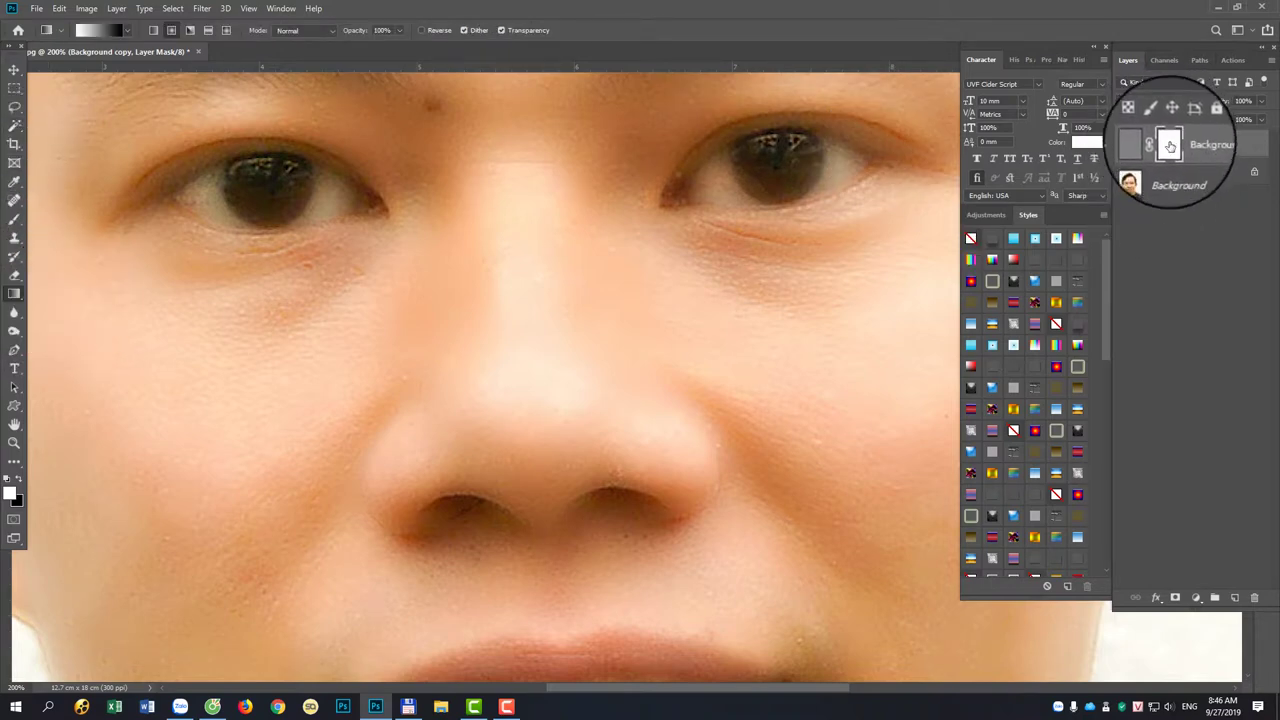
pyautogui.hotkey('alt', 'Delete')
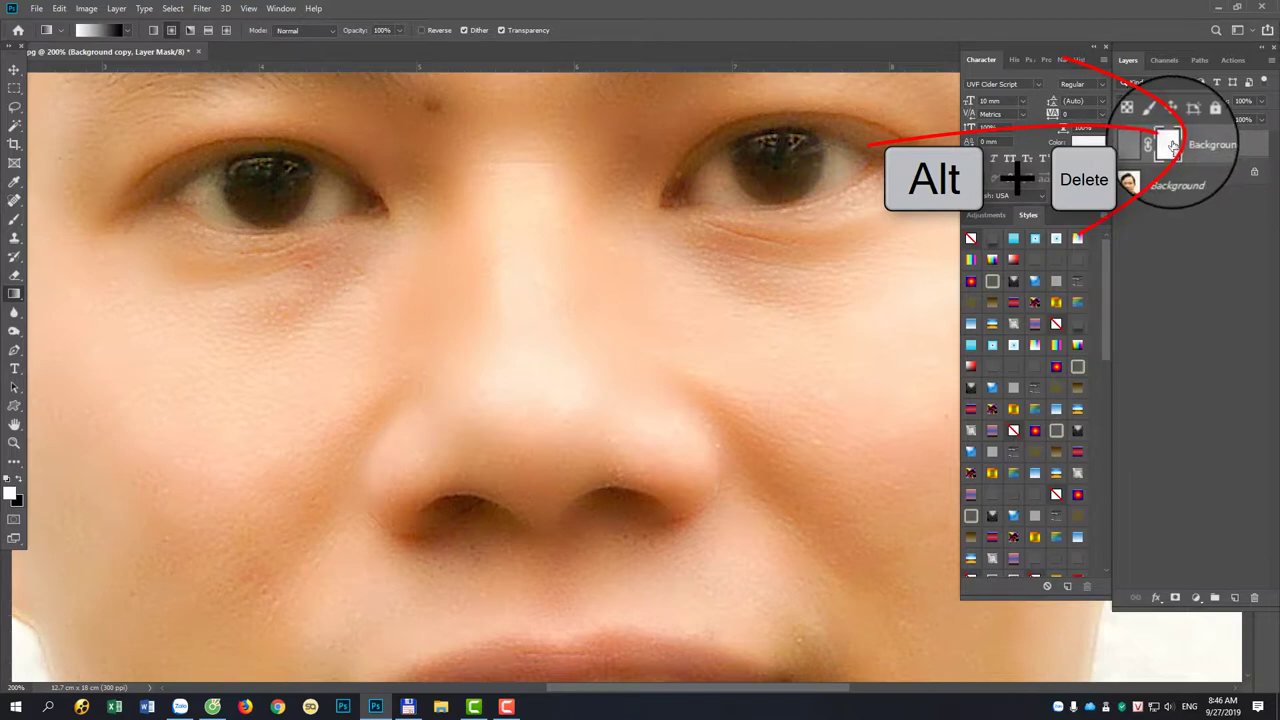
pyautogui.hotkey('alt', 'Delete')
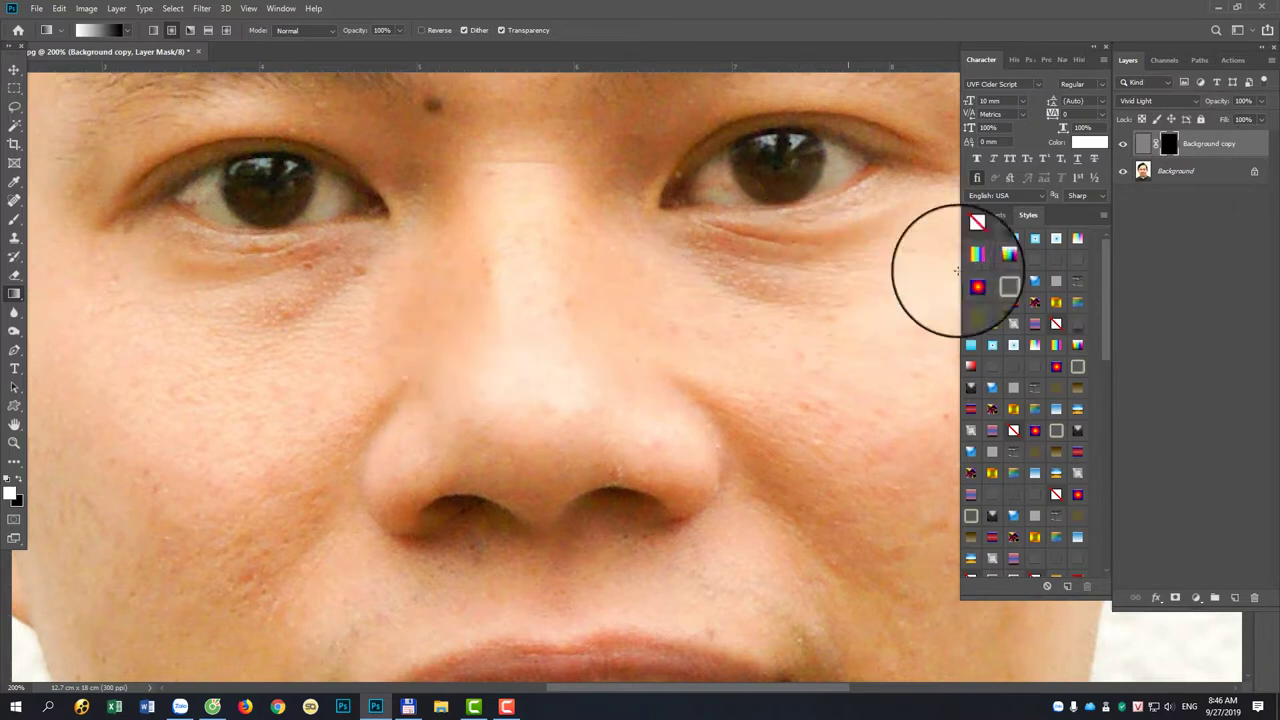
# Zoom out and switch to the Brush Tool.
pyautogui.scroll(-2, 671, 371)
pyautogui.scroll(-1, 423, 343)
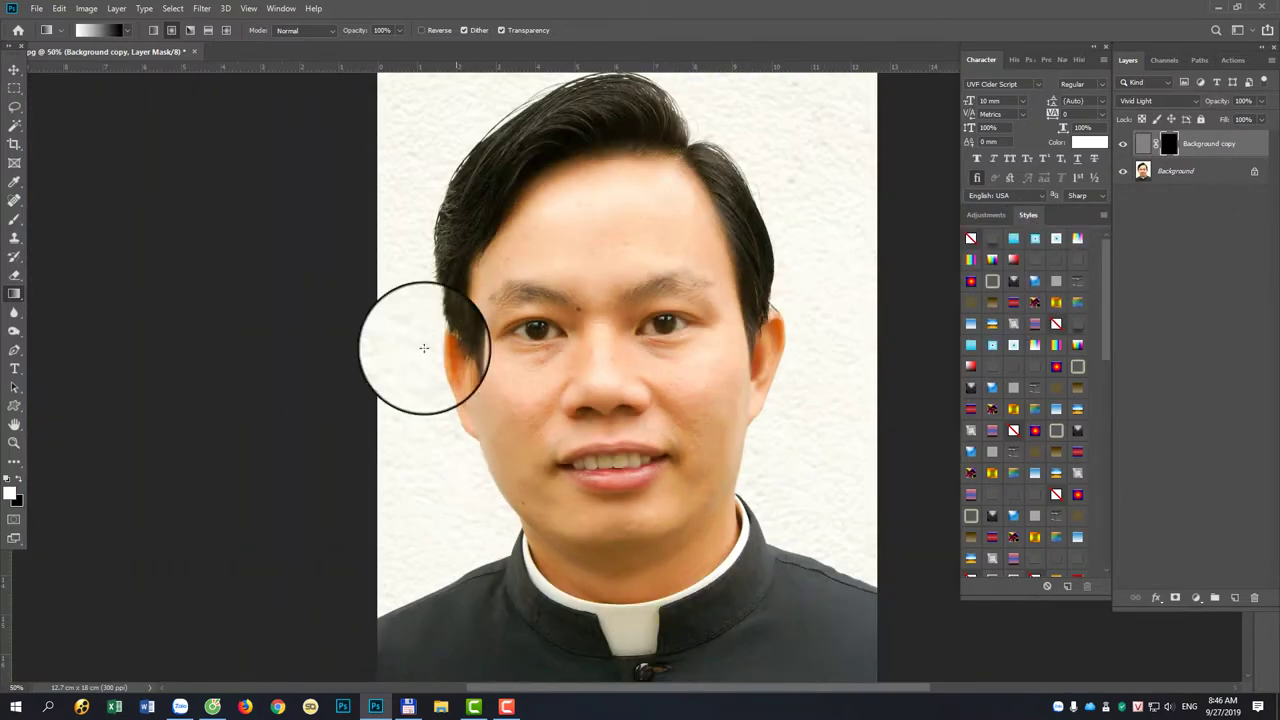
pyautogui.rightClick(25, 230)
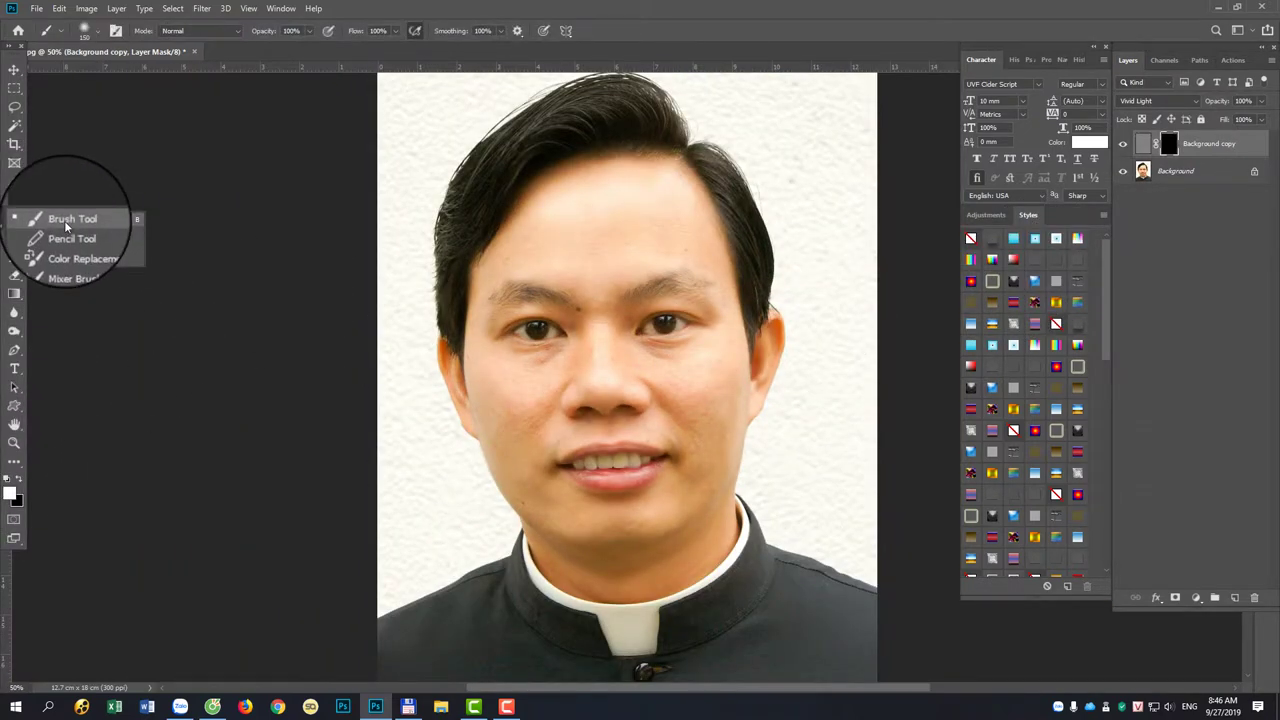
pyautogui.click(64, 220)
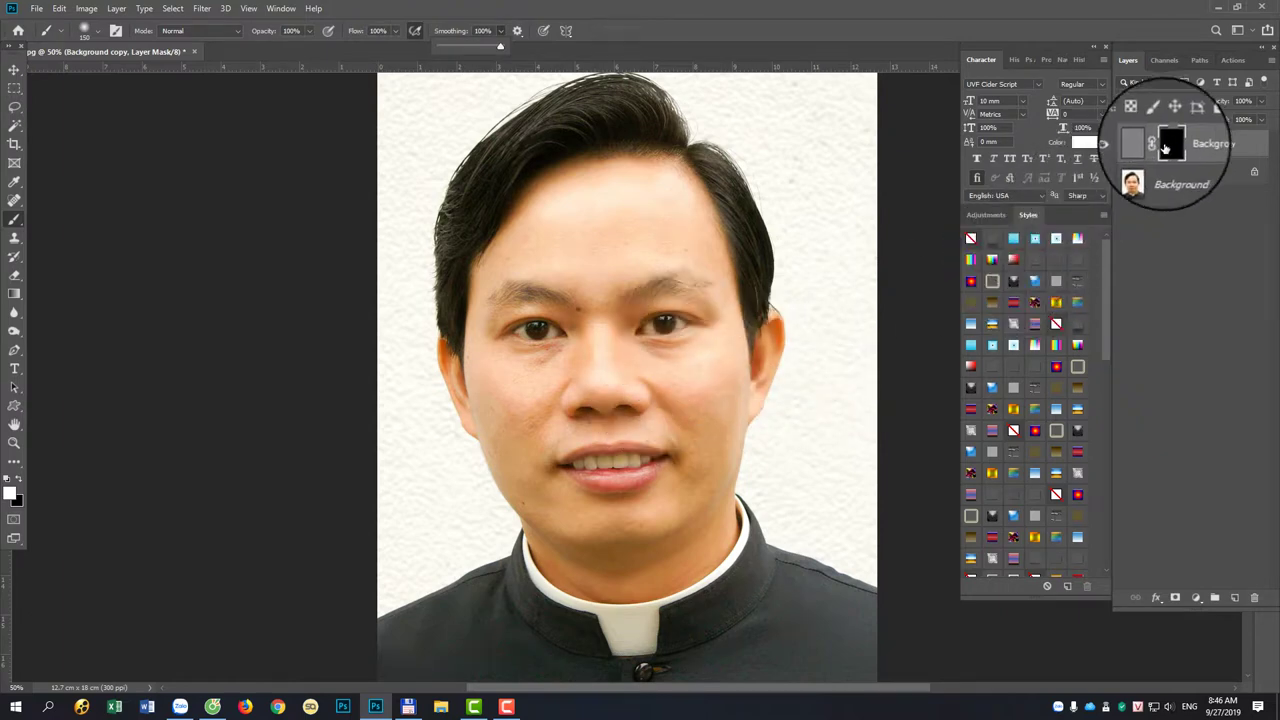
# Paint the mask white over the left cheek, between the brows and the forehead with a size-90 brush.
pyautogui.hotkey('ctrl', '+')
pyautogui.hotkey('ctrl', '+')
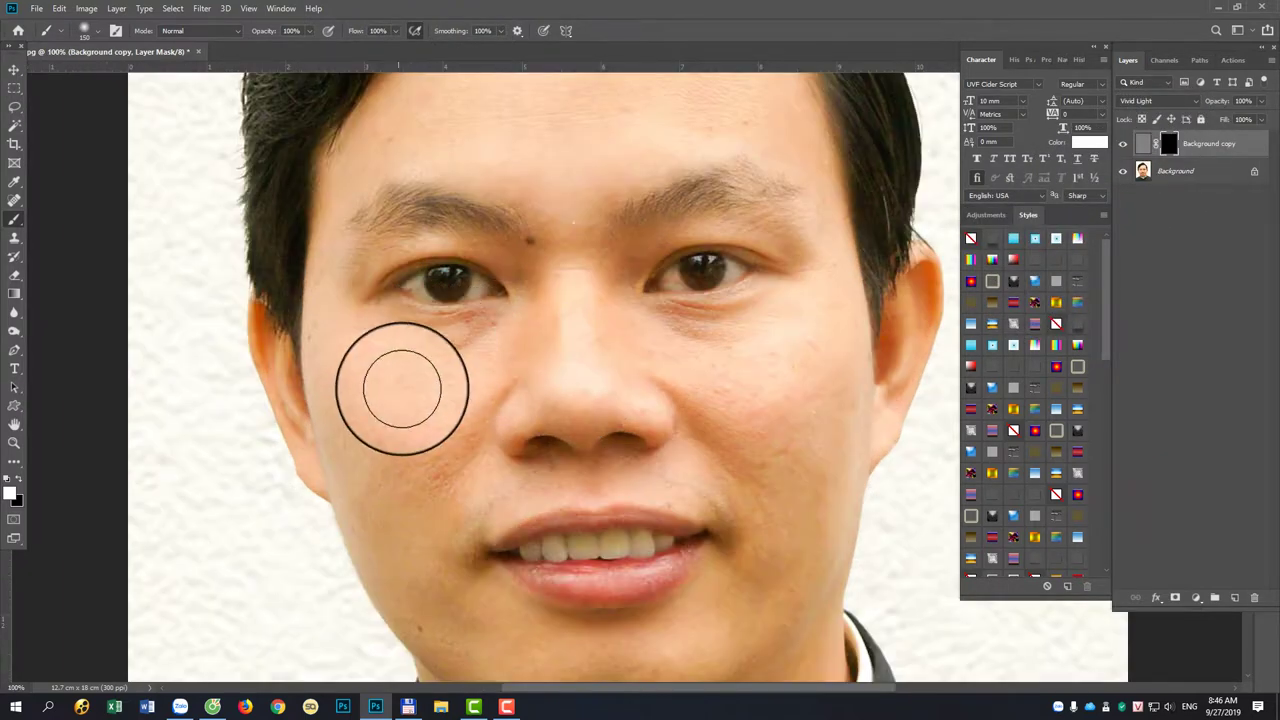
pyautogui.press('[')
pyautogui.press('[')
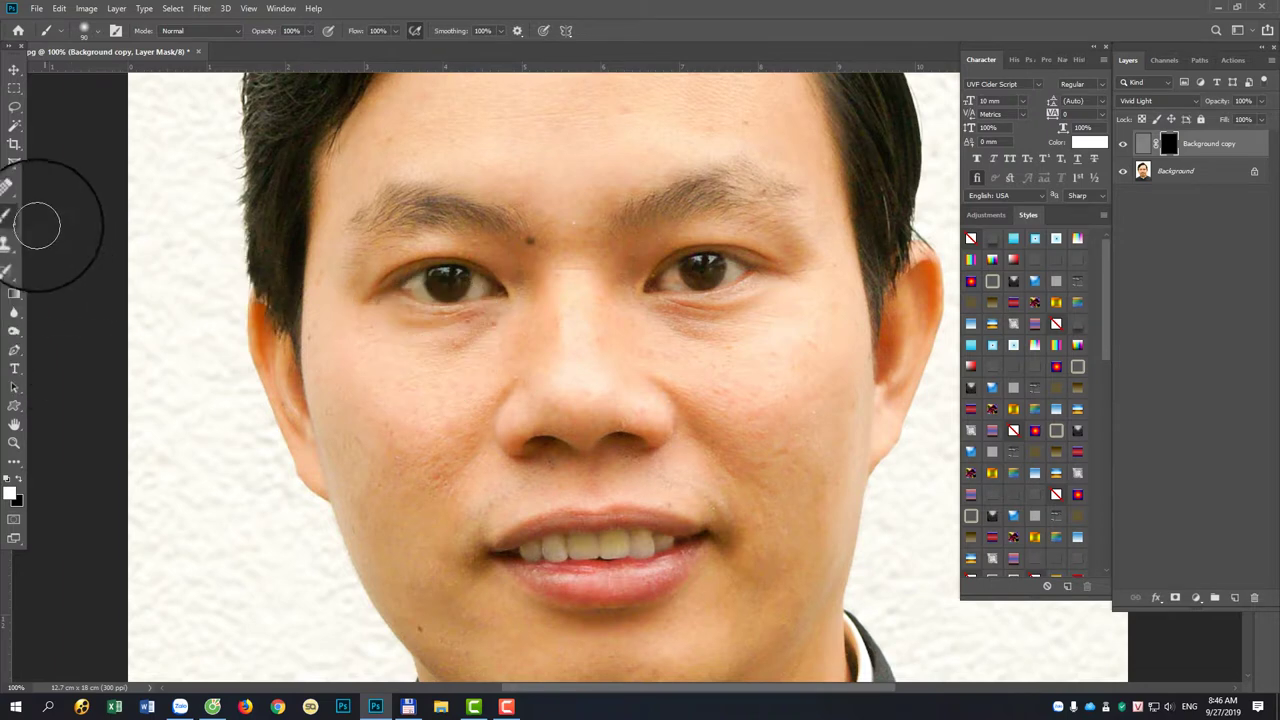
pyautogui.moveTo(480, 357)
pyautogui.mouseDown()
pyautogui.moveTo(457, 349)
pyautogui.moveTo(494, 329)
pyautogui.moveTo(425, 358)
pyautogui.mouseUp()
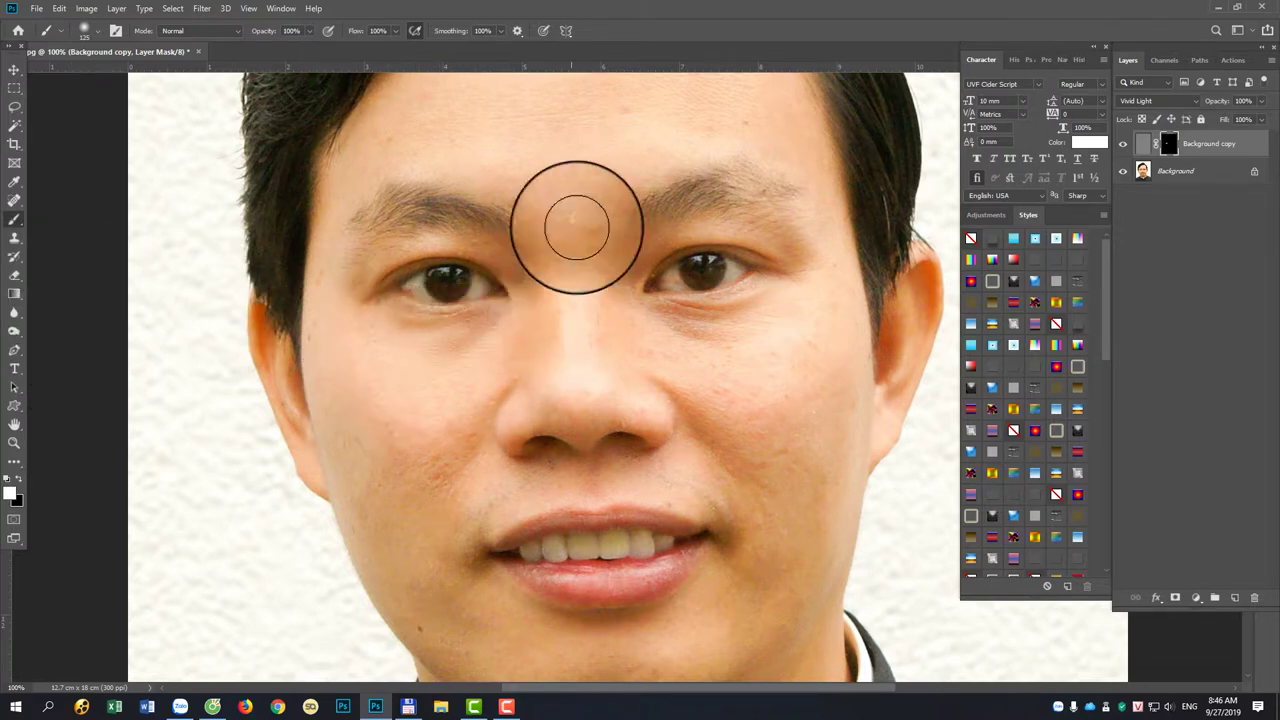
pyautogui.moveTo(549, 266); pyautogui.dragTo(531, 223)
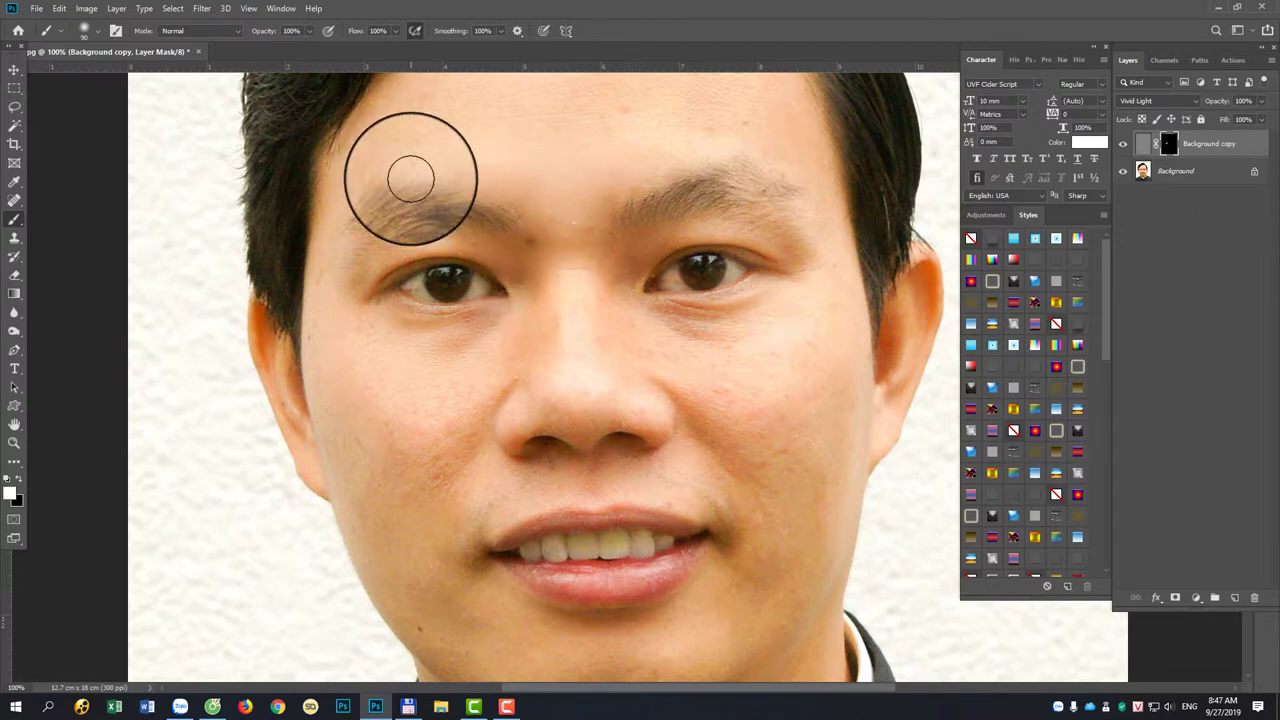
pyautogui.moveTo(332, 352)
pyautogui.mouseDown()
pyautogui.moveTo(357, 486)
pyautogui.moveTo(401, 369)
pyautogui.moveTo(477, 371)
pyautogui.moveTo(434, 489)
pyautogui.moveTo(397, 429)
pyautogui.moveTo(451, 492)
pyautogui.moveTo(386, 517)
pyautogui.moveTo(423, 608)
pyautogui.moveTo(434, 531)
pyautogui.moveTo(466, 492)
pyautogui.moveTo(591, 457)
pyautogui.moveTo(614, 477)
pyautogui.moveTo(646, 466)
pyautogui.moveTo(729, 537)
pyautogui.moveTo(749, 429)
pyautogui.moveTo(763, 474)
pyautogui.moveTo(738, 425)
pyautogui.moveTo(734, 483)
pyautogui.moveTo(666, 326)
pyautogui.moveTo(727, 335)
pyautogui.moveTo(631, 214)
pyautogui.moveTo(603, 294)
pyautogui.moveTo(640, 214)
pyautogui.moveTo(720, 203)
pyautogui.moveTo(766, 223)
pyautogui.moveTo(700, 177)
pyautogui.mouseUp()
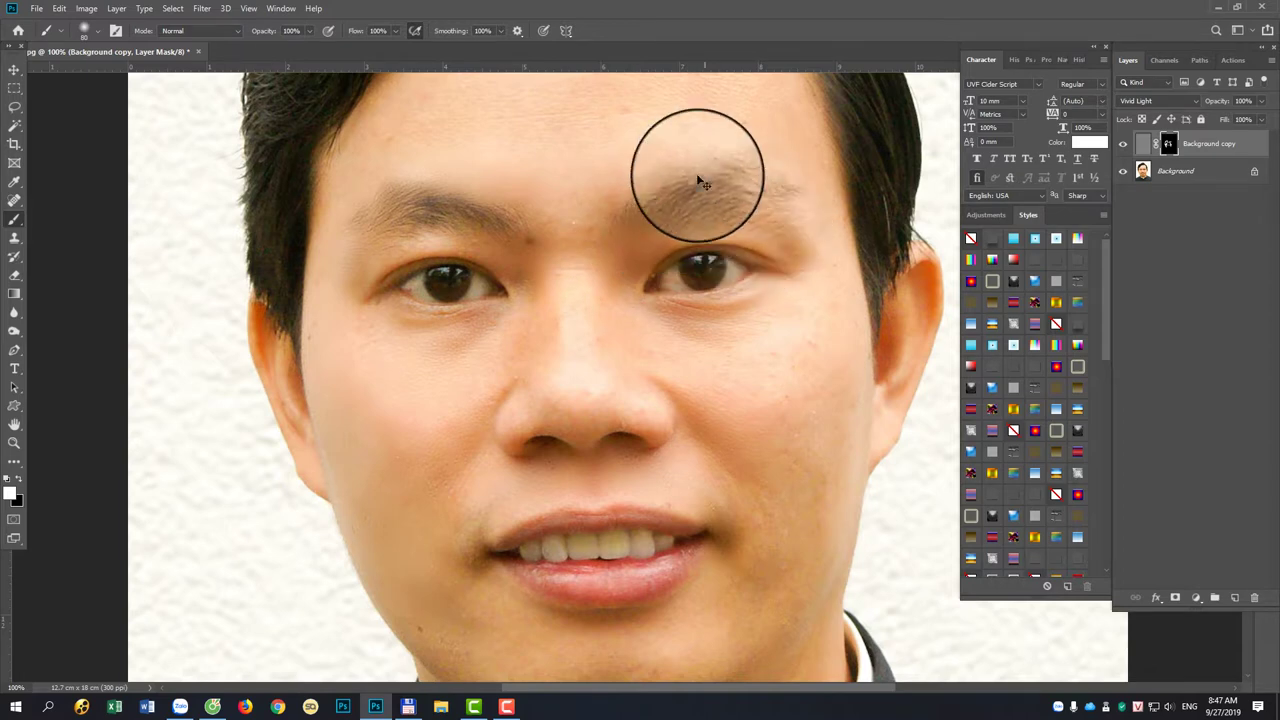
pyautogui.hotkey('ctrl', '-')
pyautogui.moveTo(613, 190)
pyautogui.mouseDown()
pyautogui.moveTo(514, 206)
pyautogui.moveTo(486, 194)
pyautogui.moveTo(591, 114)
pyautogui.moveTo(683, 177)
pyautogui.moveTo(603, 209)
pyautogui.moveTo(480, 214)
pyautogui.moveTo(640, 251)
pyautogui.moveTo(738, 212)
pyautogui.moveTo(737, 257)
pyautogui.moveTo(703, 217)
pyautogui.moveTo(737, 357)
pyautogui.moveTo(733, 504)
pyautogui.mouseUp()
pyautogui.press('[')
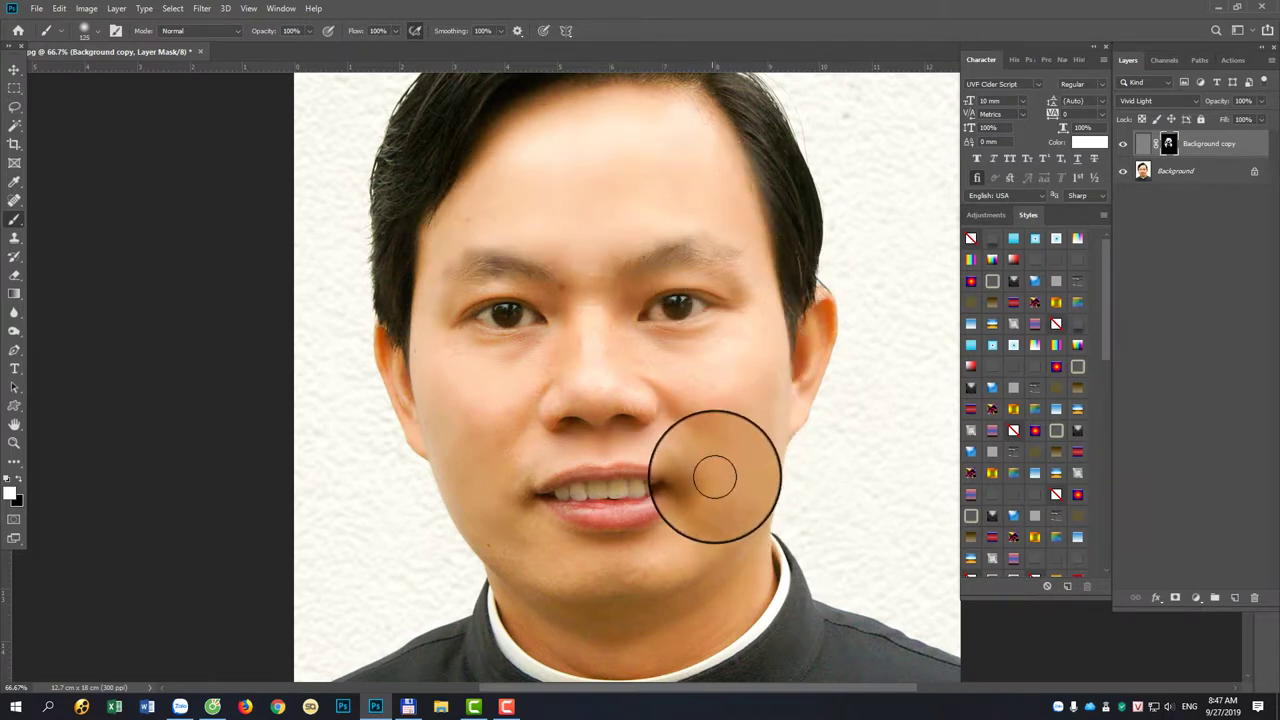
# With a size-100 brush, reveal smoothing on the right cheek, chin, left cheek, nose, left brow and temple.
pyautogui.hotkey('ctrl', '+')
pyautogui.press('[')
pyautogui.moveTo(753, 549)
pyautogui.mouseDown()
pyautogui.moveTo(760, 606)
pyautogui.moveTo(757, 586)
pyautogui.moveTo(543, 640)
pyautogui.moveTo(676, 622)
pyautogui.moveTo(480, 614)
pyautogui.mouseUp()
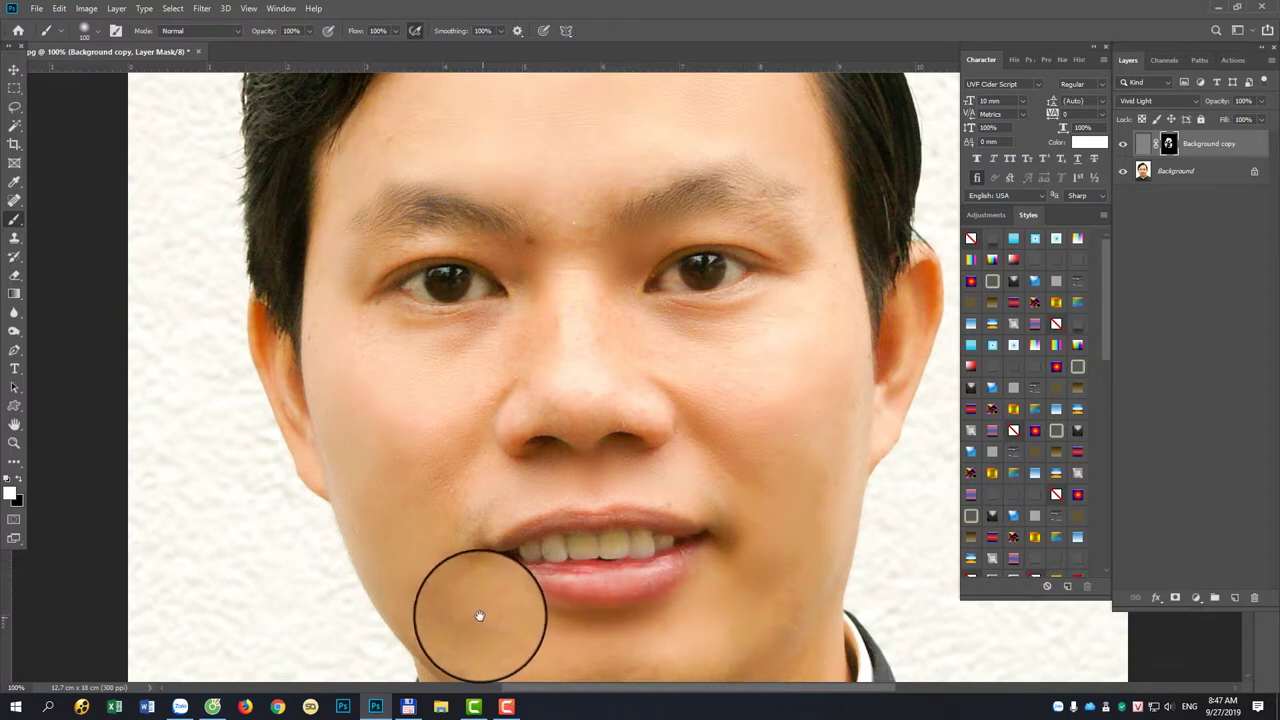
pyautogui.scroll(-3, 480, 614)
pyautogui.moveTo(486, 516)
pyautogui.mouseDown()
pyautogui.moveTo(594, 566)
pyautogui.moveTo(687, 540)
pyautogui.moveTo(477, 389)
pyautogui.moveTo(500, 437)
pyautogui.moveTo(489, 389)
pyautogui.moveTo(534, 355)
pyautogui.moveTo(491, 291)
pyautogui.moveTo(551, 229)
pyautogui.moveTo(480, 214)
pyautogui.mouseUp()
pyautogui.moveTo(514, 291); pyautogui.dragTo(487, 451)
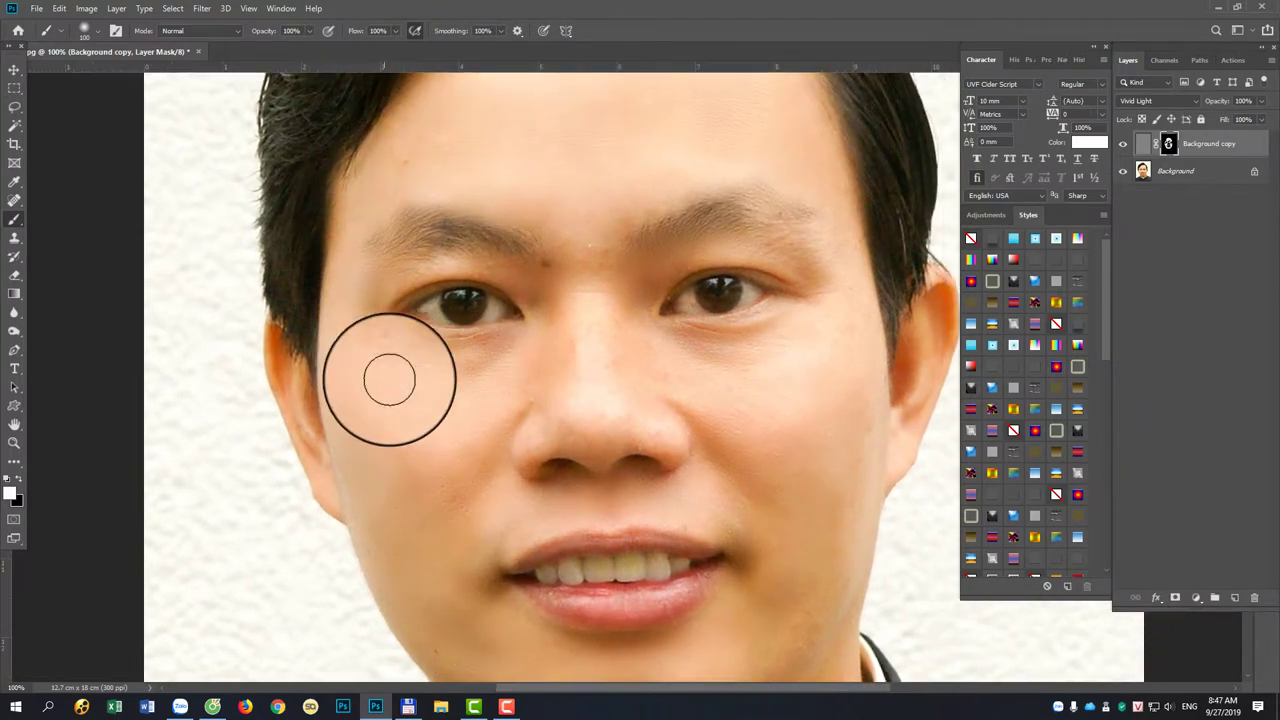
pyautogui.moveTo(380, 233)
pyautogui.mouseDown()
pyautogui.moveTo(387, 163)
pyautogui.moveTo(381, 267)
pyautogui.moveTo(357, 301)
pyautogui.mouseUp()
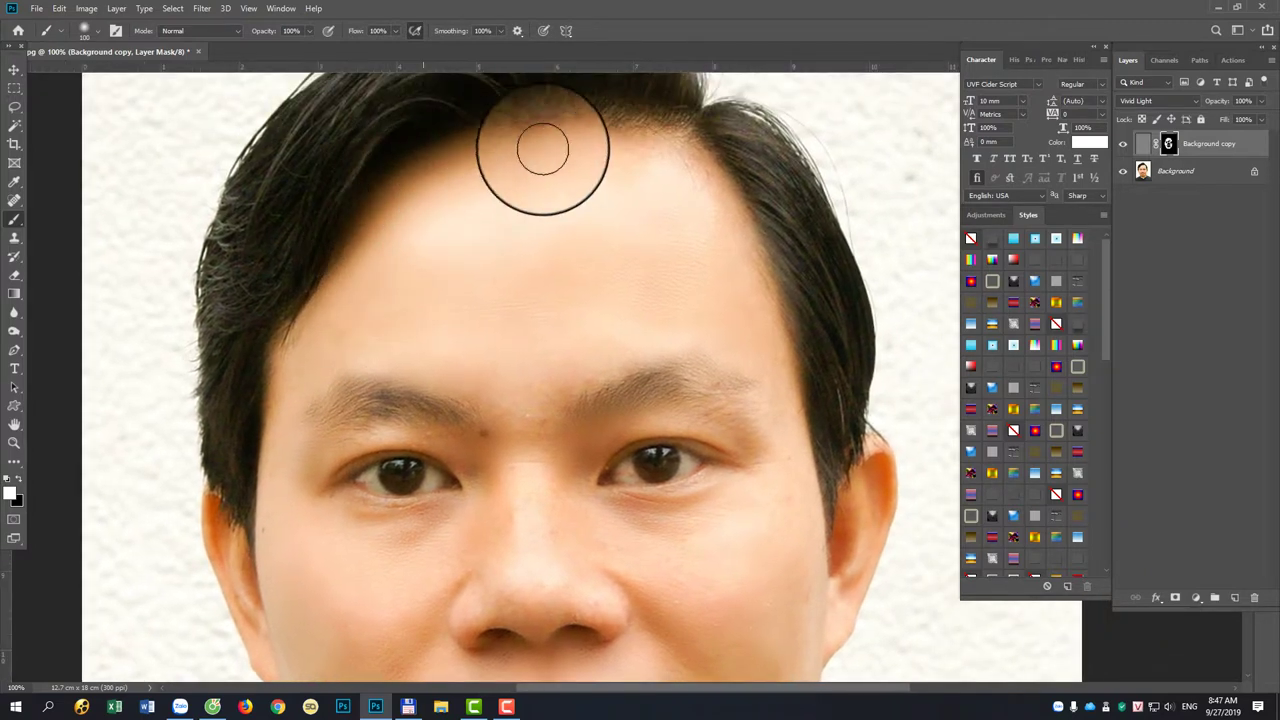
pyautogui.moveTo(542, 150)
pyautogui.mouseDown()
pyautogui.moveTo(518, 441)
pyautogui.moveTo(551, 380)
pyautogui.moveTo(391, 366)
pyautogui.moveTo(664, 371)
pyautogui.mouseUp()
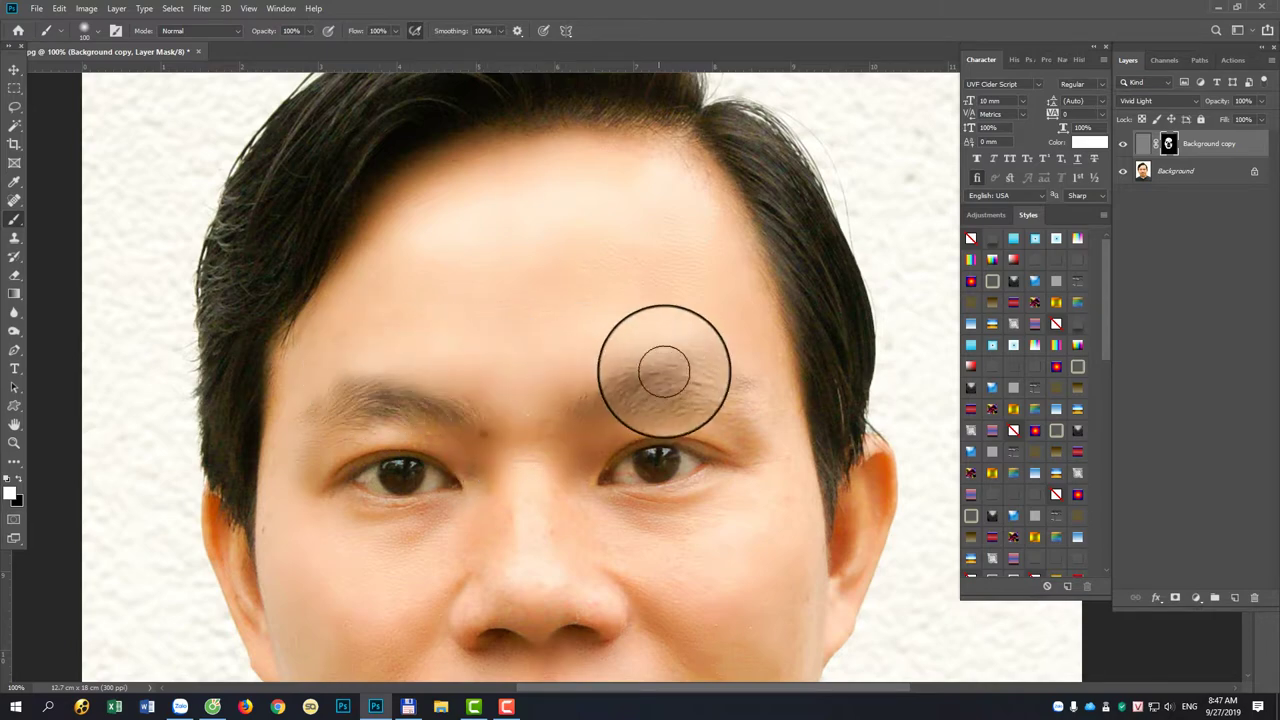
# Paint smoothing under the eye, along the nose, chin, neck, jaw, lip corner and both cheeks.
pyautogui.moveTo(763, 414); pyautogui.dragTo(754, 291)
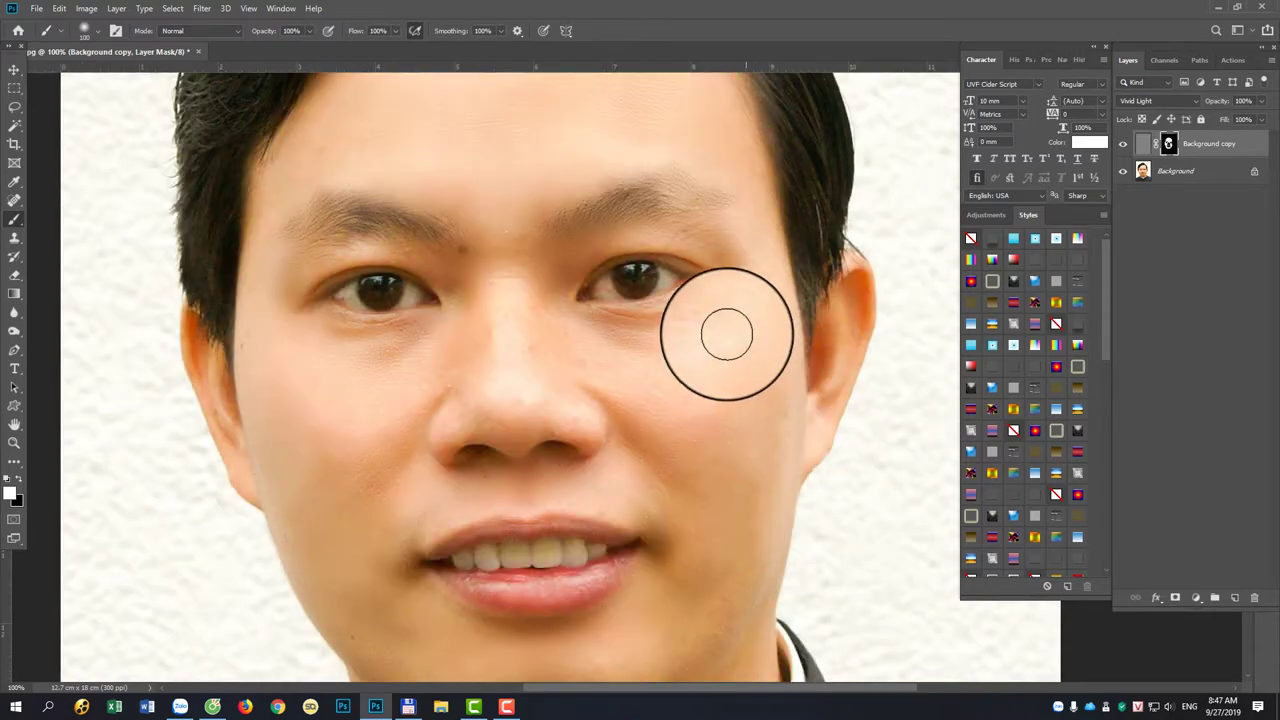
pyautogui.moveTo(727, 334)
pyautogui.mouseDown()
pyautogui.moveTo(614, 349)
pyautogui.moveTo(523, 291)
pyautogui.moveTo(550, 394)
pyautogui.moveTo(543, 343)
pyautogui.moveTo(461, 330)
pyautogui.mouseUp()
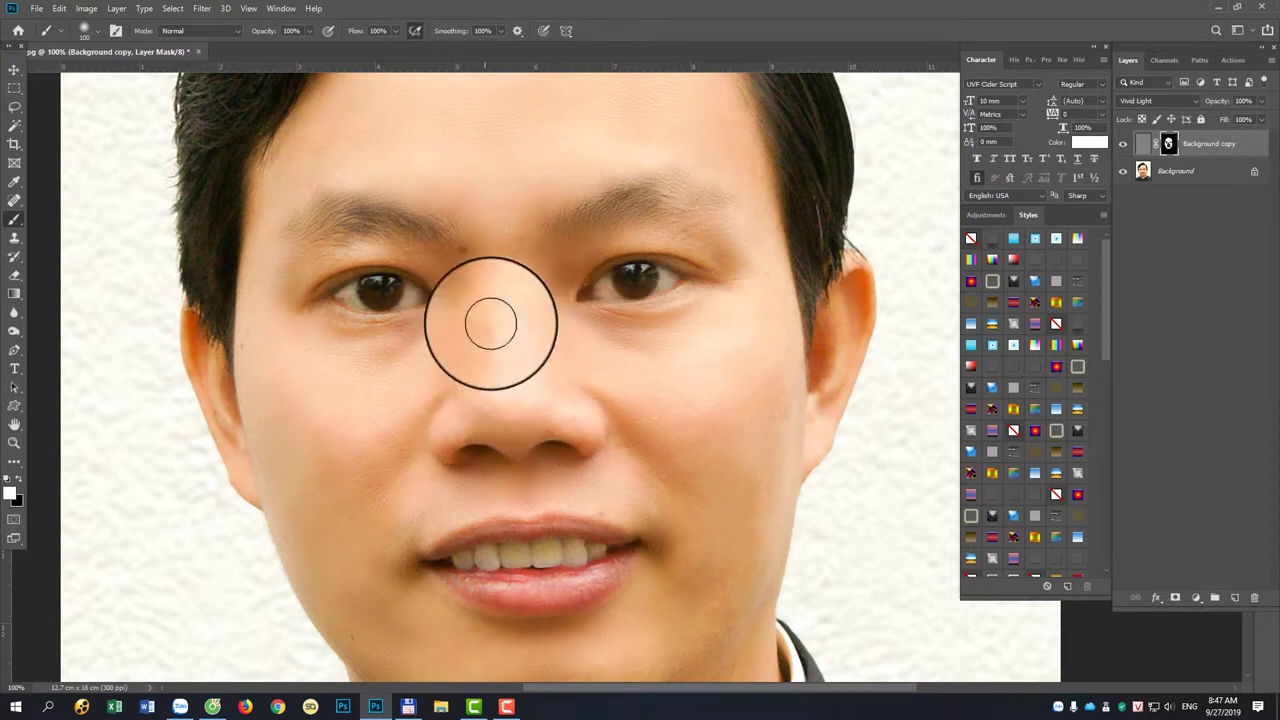
pyautogui.scroll(-3, 700, 420)
pyautogui.moveTo(763, 428)
pyautogui.mouseDown()
pyautogui.moveTo(700, 523)
pyautogui.moveTo(623, 574)
pyautogui.moveTo(723, 580)
pyautogui.moveTo(727, 594)
pyautogui.mouseUp()
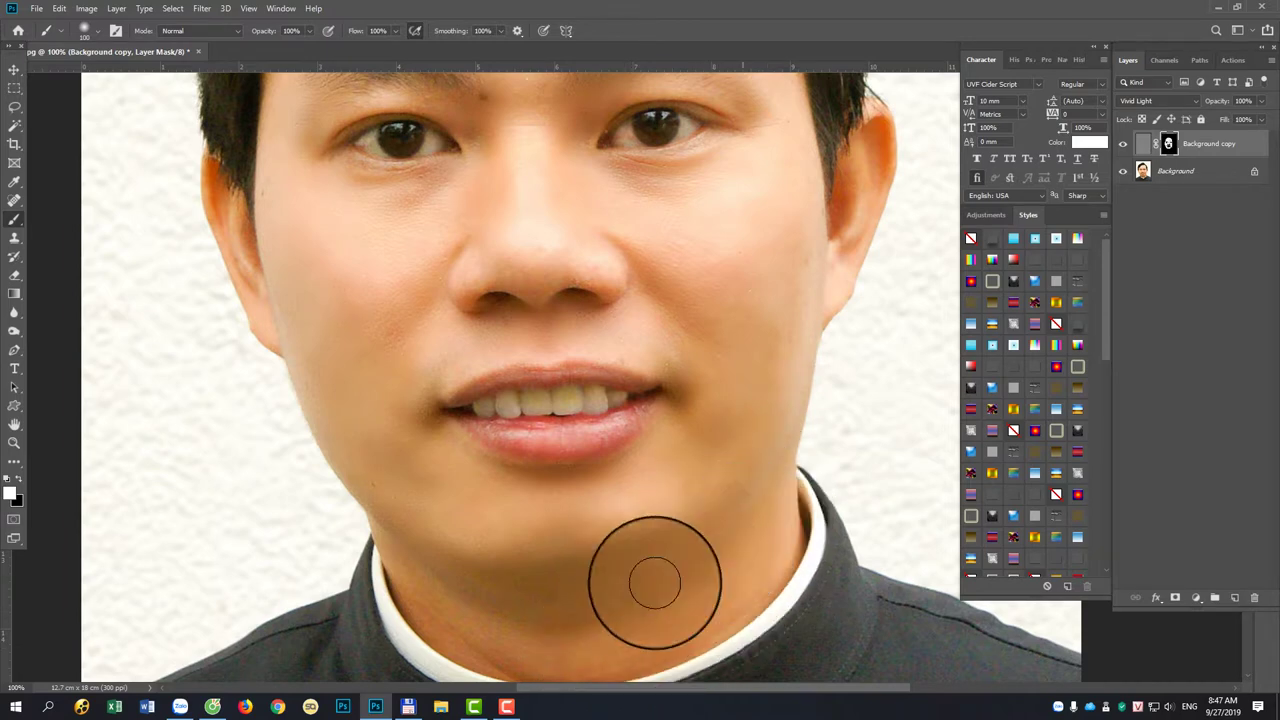
pyautogui.hscroll(-1, 472, 314)
pyautogui.moveTo(472, 314)
pyautogui.mouseDown()
pyautogui.moveTo(517, 251)
pyautogui.moveTo(571, 269)
pyautogui.moveTo(606, 263)
pyautogui.moveTo(433, 288)
pyautogui.mouseUp()
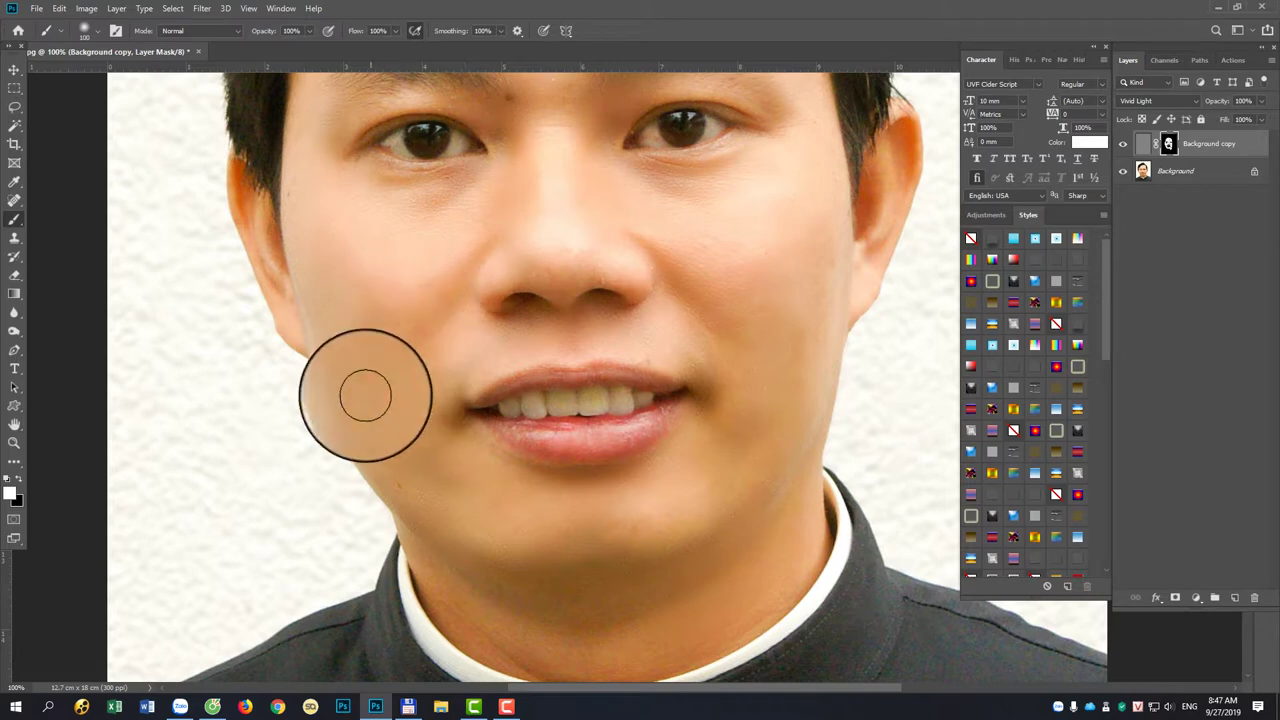
pyautogui.moveTo(471, 580)
pyautogui.mouseDown()
pyautogui.moveTo(434, 410)
pyautogui.moveTo(466, 449)
pyautogui.moveTo(717, 457)
pyautogui.moveTo(517, 451)
pyautogui.moveTo(605, 428)
pyautogui.moveTo(371, 406)
pyautogui.moveTo(466, 457)
pyautogui.moveTo(730, 333)
pyautogui.mouseUp()
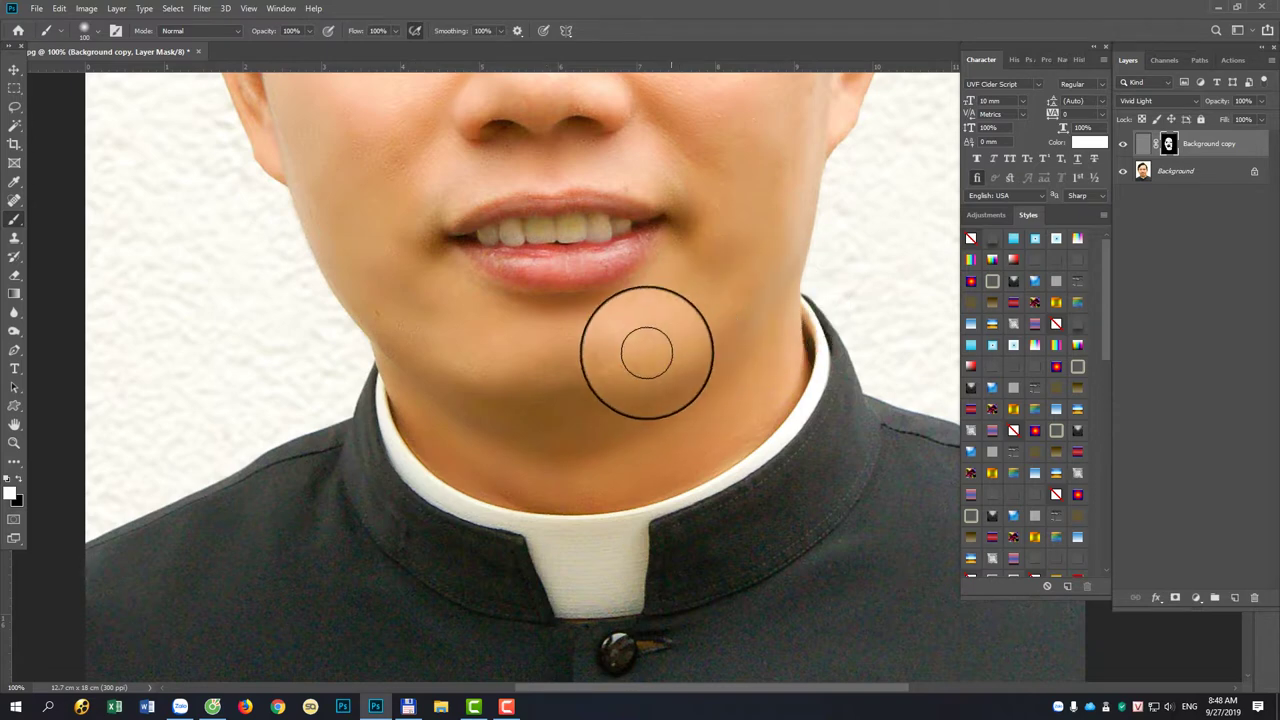
pyautogui.moveTo(563, 314)
pyautogui.mouseDown()
pyautogui.moveTo(657, 266)
pyautogui.moveTo(603, 380)
pyautogui.mouseUp()
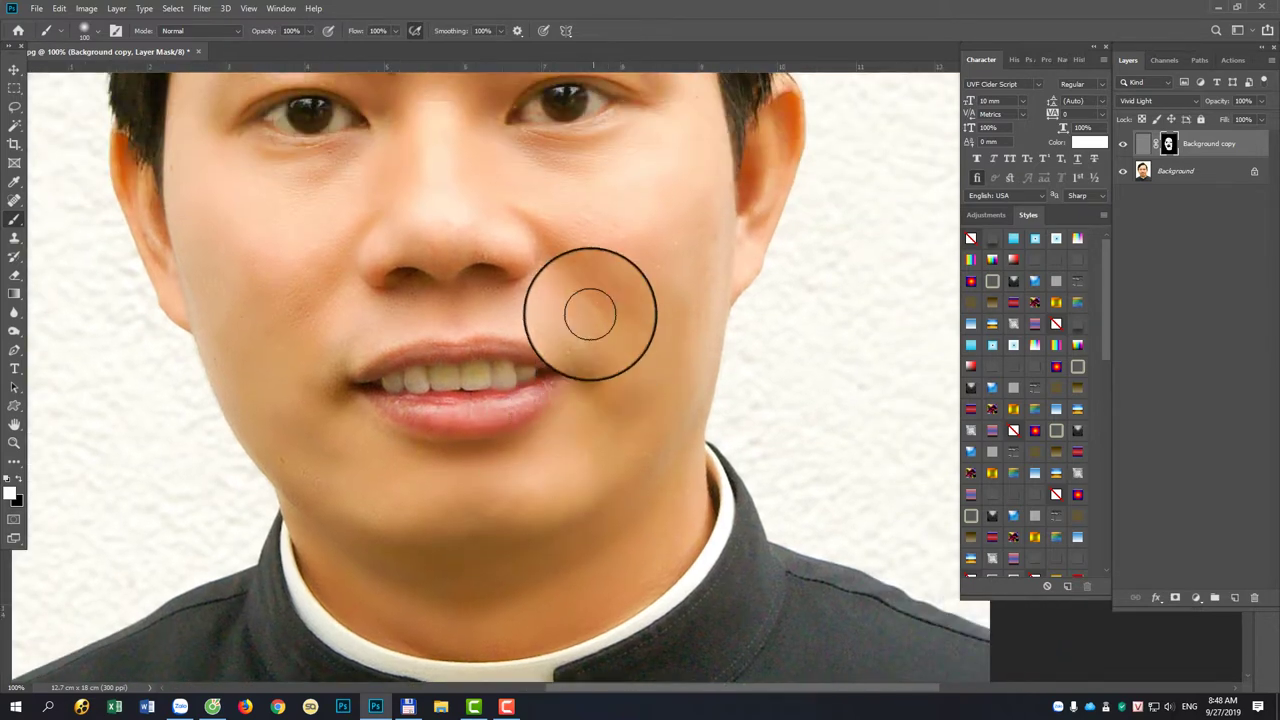
pyautogui.moveTo(590, 314)
pyautogui.mouseDown()
pyautogui.moveTo(634, 249)
pyautogui.moveTo(703, 200)
pyautogui.moveTo(681, 373)
pyautogui.mouseUp()
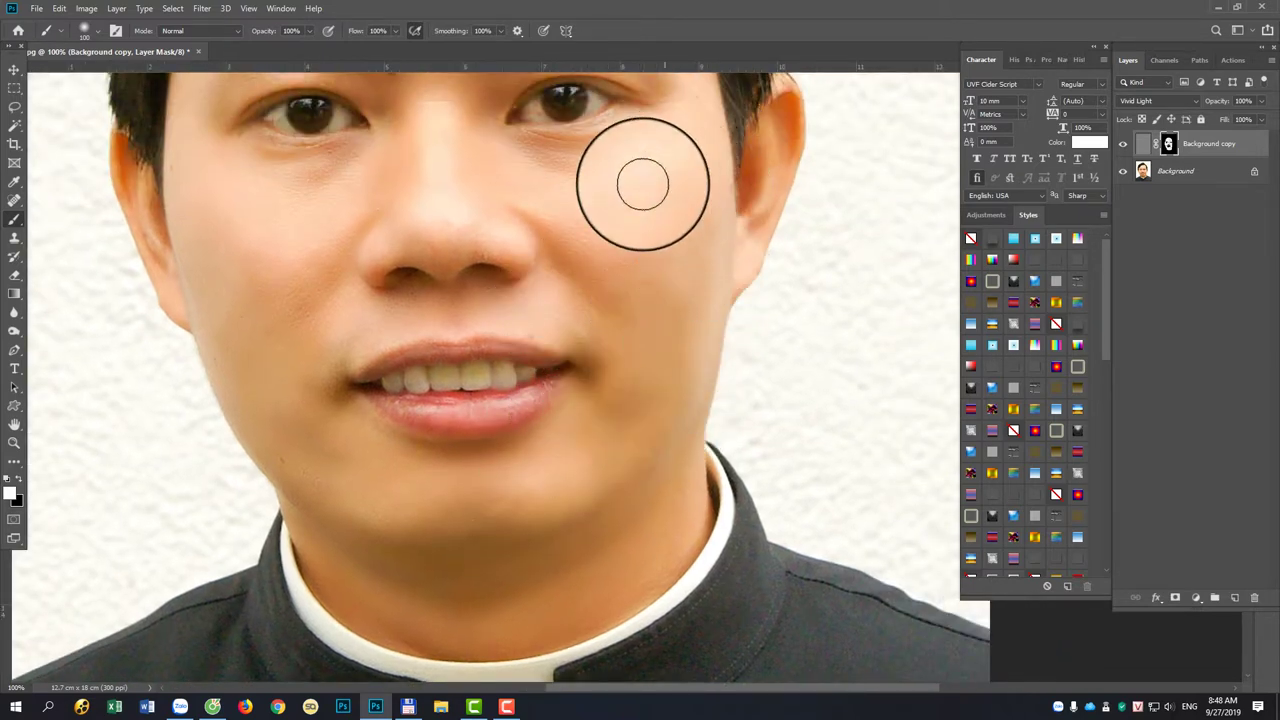
pyautogui.moveTo(642, 184)
pyautogui.mouseDown()
pyautogui.moveTo(529, 166)
pyautogui.moveTo(271, 214)
pyautogui.moveTo(306, 274)
pyautogui.moveTo(208, 204)
pyautogui.mouseUp()
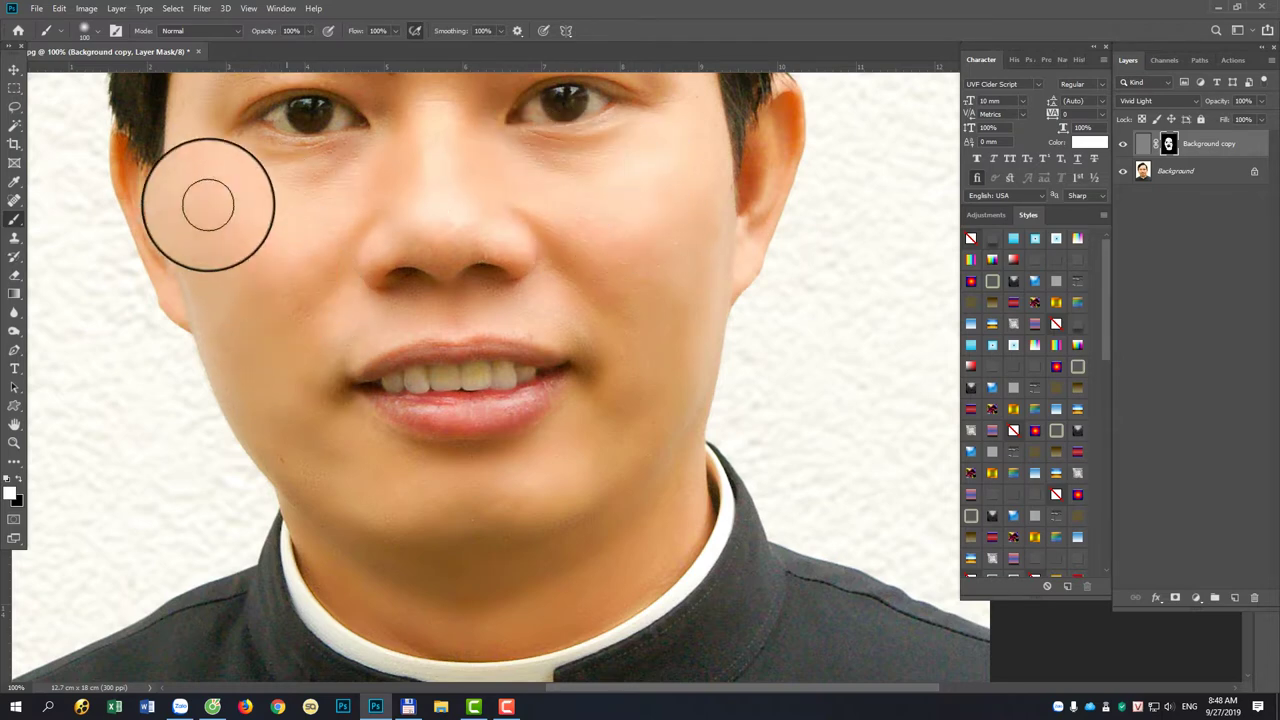
# Paint the mask white over the forehead to reveal smoothing there.
pyautogui.hotkey('ctrl', '-')
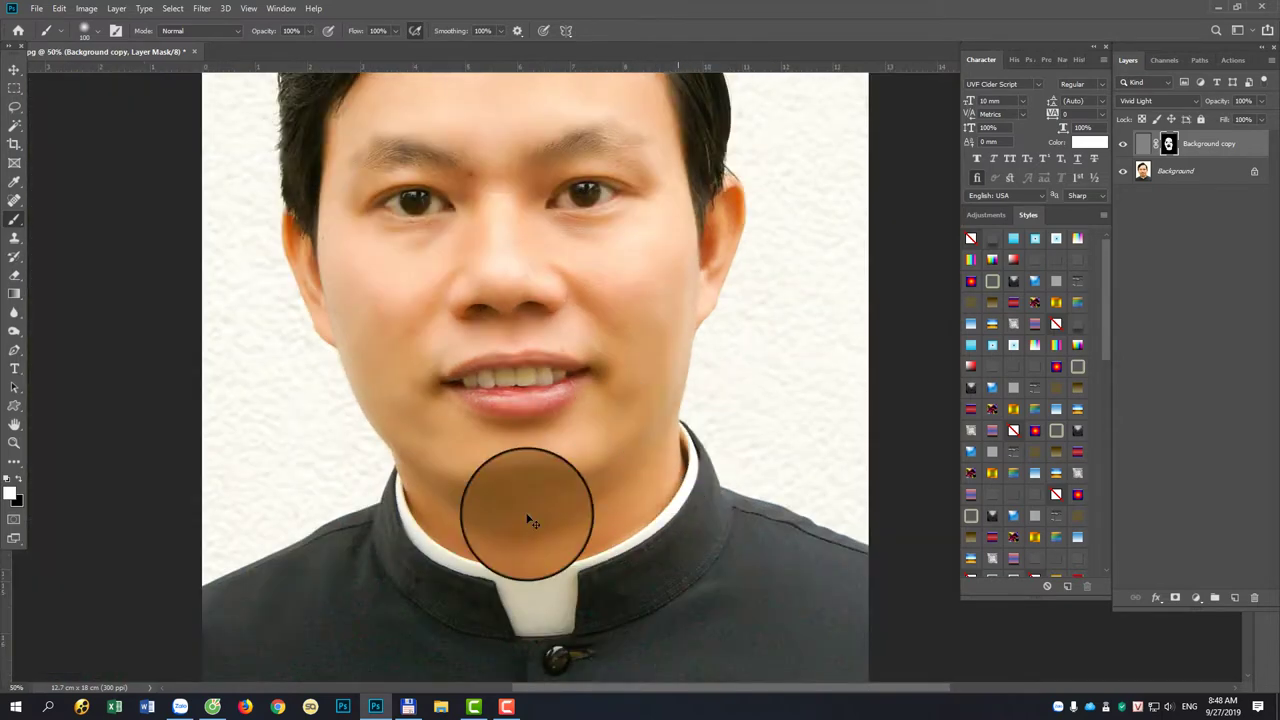
pyautogui.scroll(-2, 531, 521)
pyautogui.scroll(2, 577, 217)
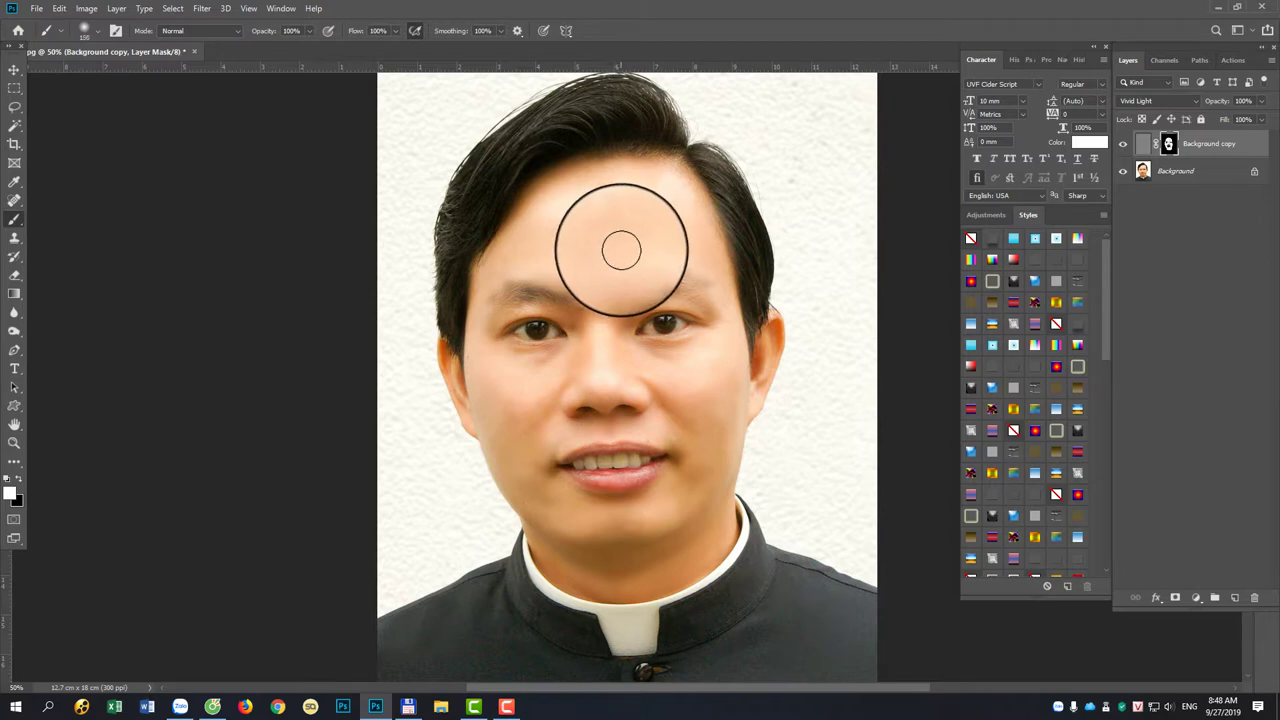
pyautogui.moveTo(598, 255)
pyautogui.mouseDown()
pyautogui.moveTo(523, 217)
pyautogui.moveTo(634, 177)
pyautogui.moveTo(700, 257)
pyautogui.moveTo(694, 506)
pyautogui.moveTo(566, 543)
pyautogui.moveTo(490, 388)
pyautogui.moveTo(551, 366)
pyautogui.moveTo(500, 343)
pyautogui.moveTo(551, 200)
pyautogui.moveTo(620, 206)
pyautogui.mouseUp()
# Inspect the smoothed skin at several zoom levels, then target the Background copy image thumbnail.
pyautogui.hotkey('ctrl', '+')
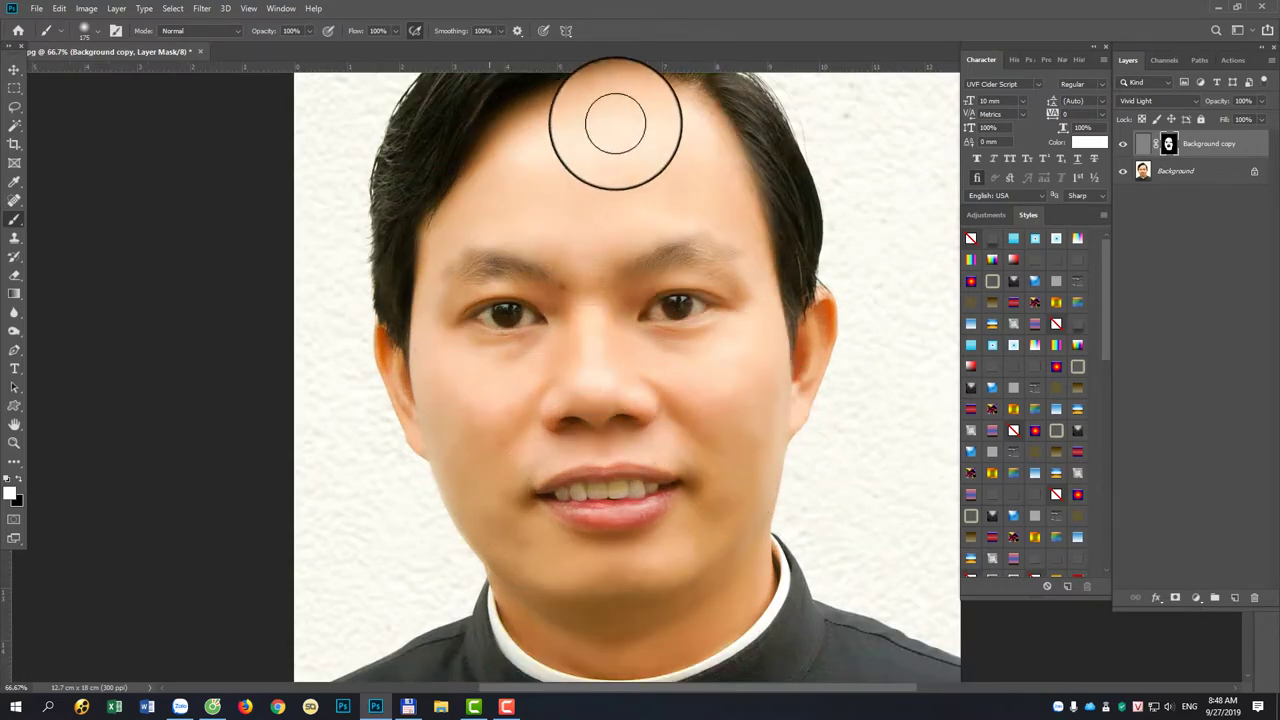
pyautogui.hotkey('ctrl', '-')
pyautogui.hotkey('ctrl', '-')
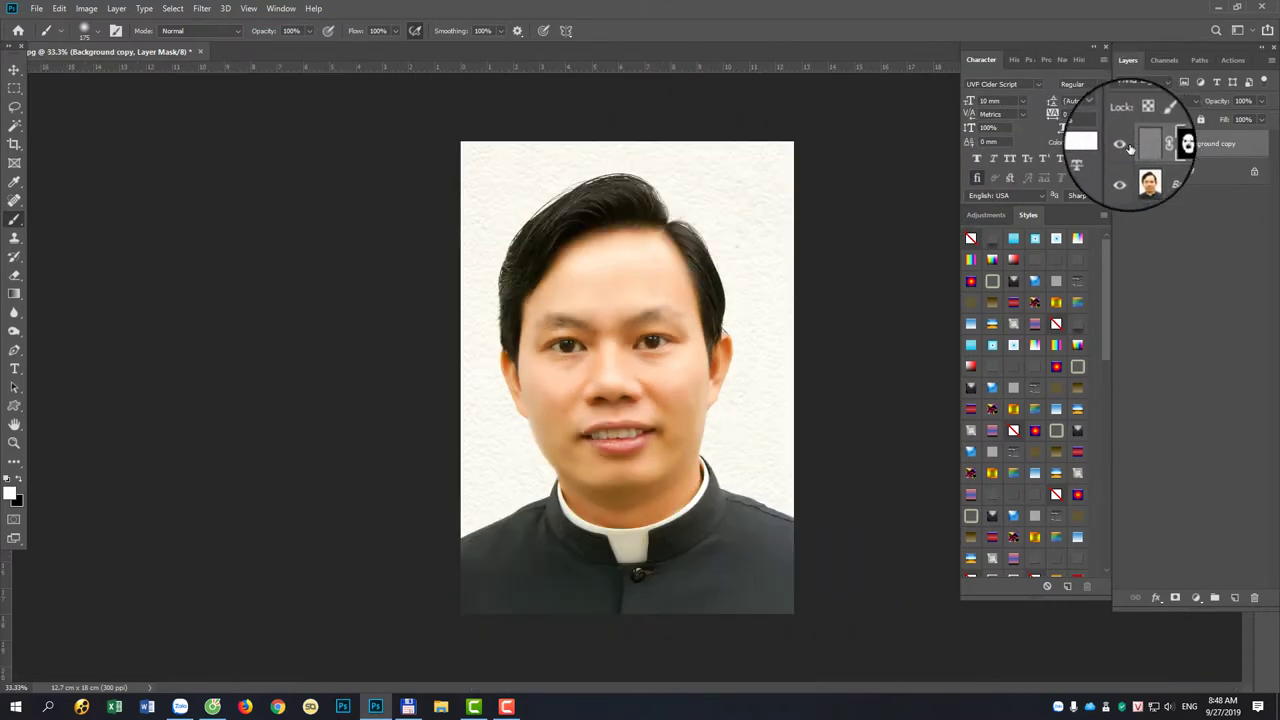
pyautogui.hotkey('ctrl', '+')
pyautogui.hotkey('ctrl', '+')
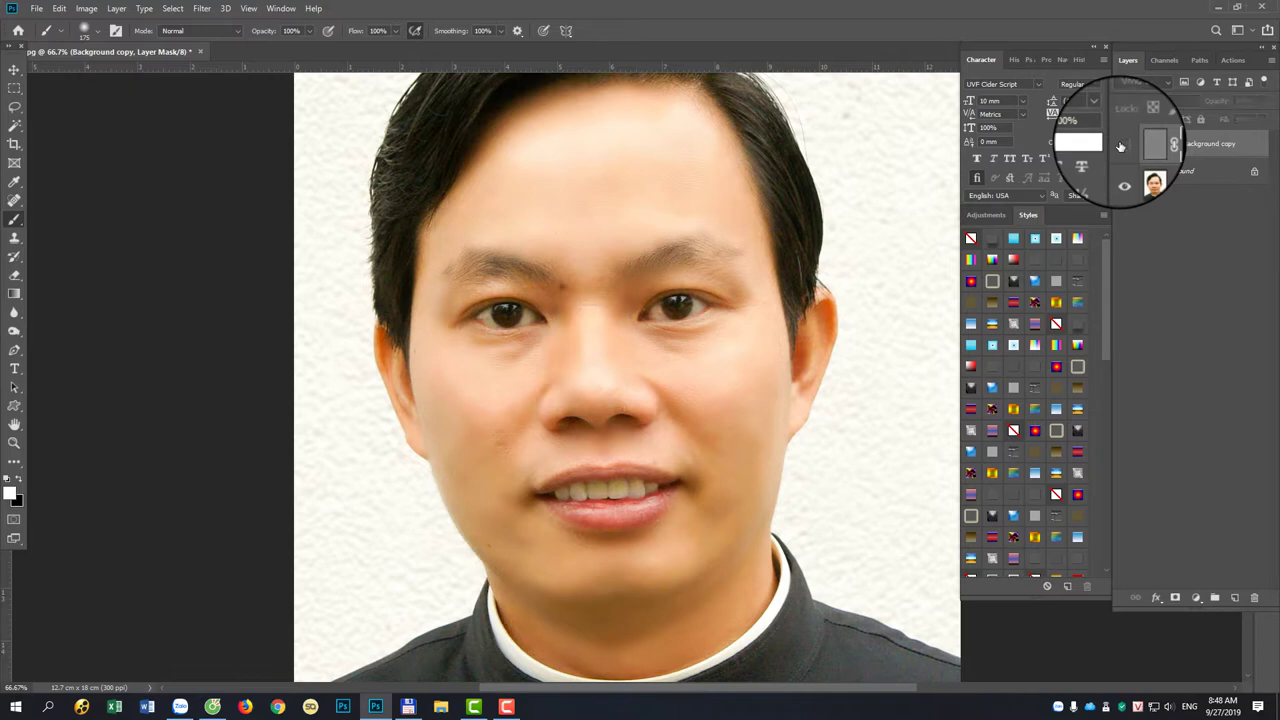
pyautogui.hotkey('ctrl', '+')
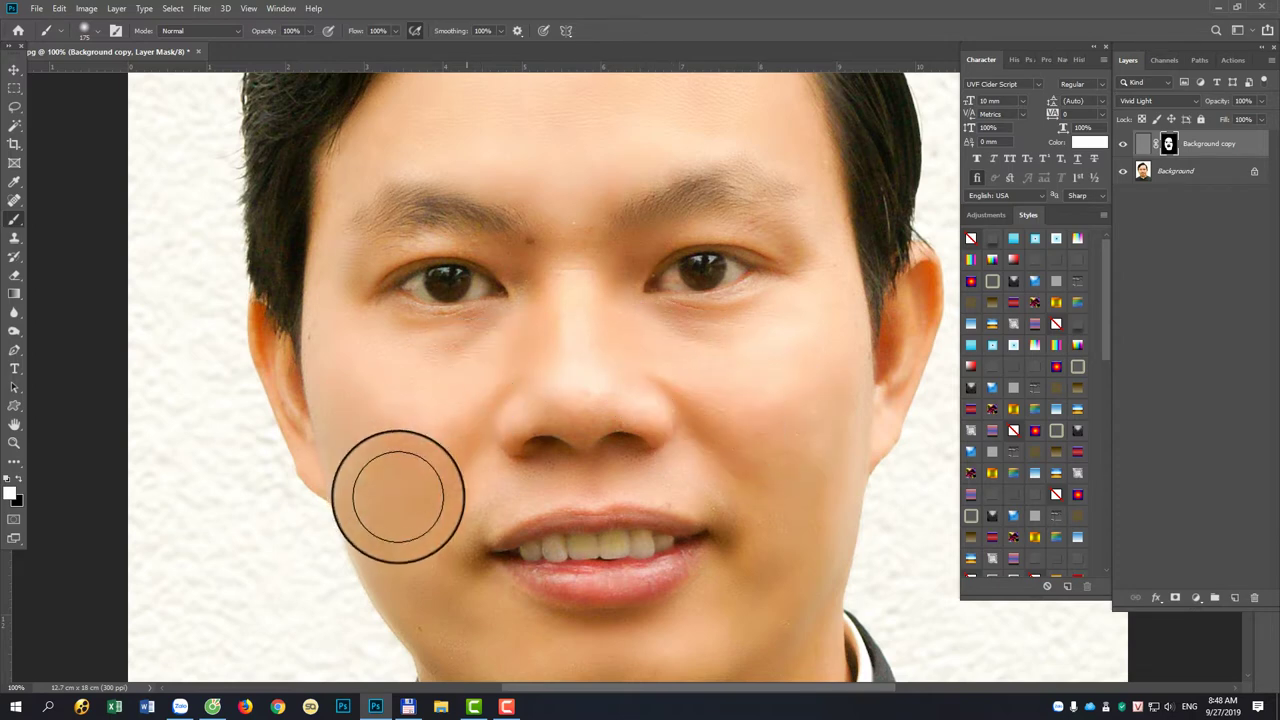
pyautogui.hotkey('ctrl', '-')
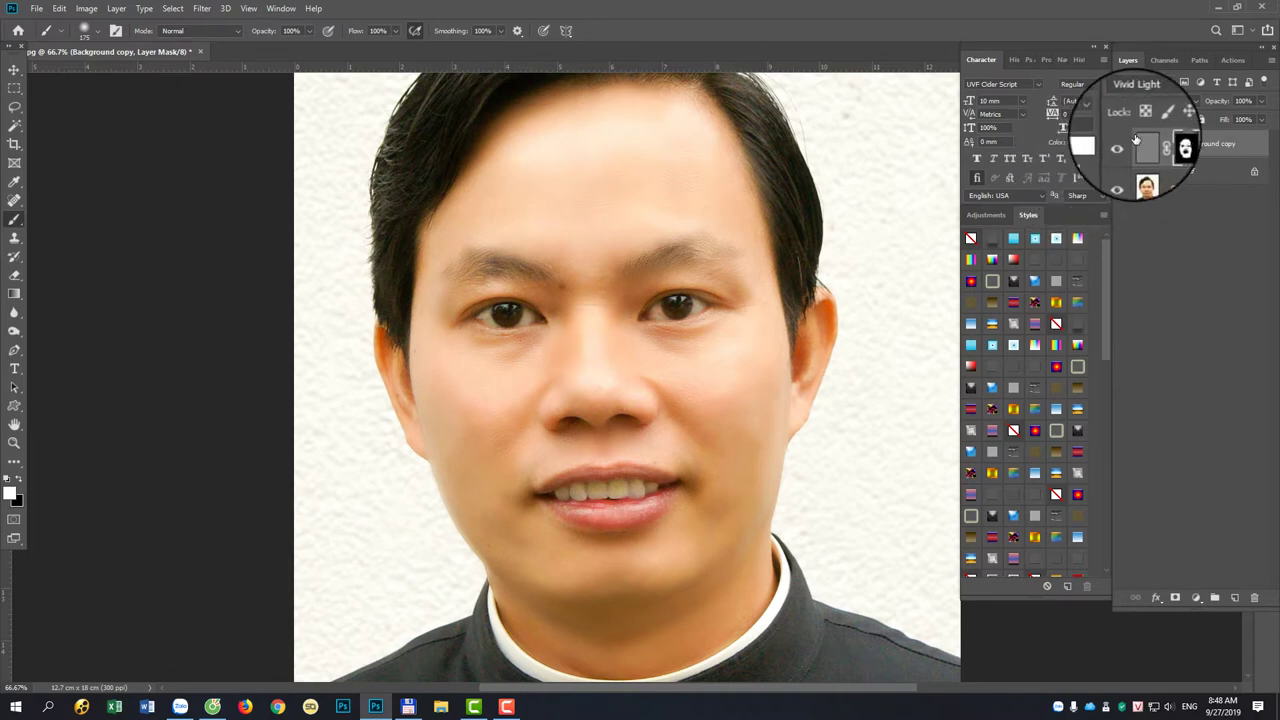
pyautogui.click(1140, 146)
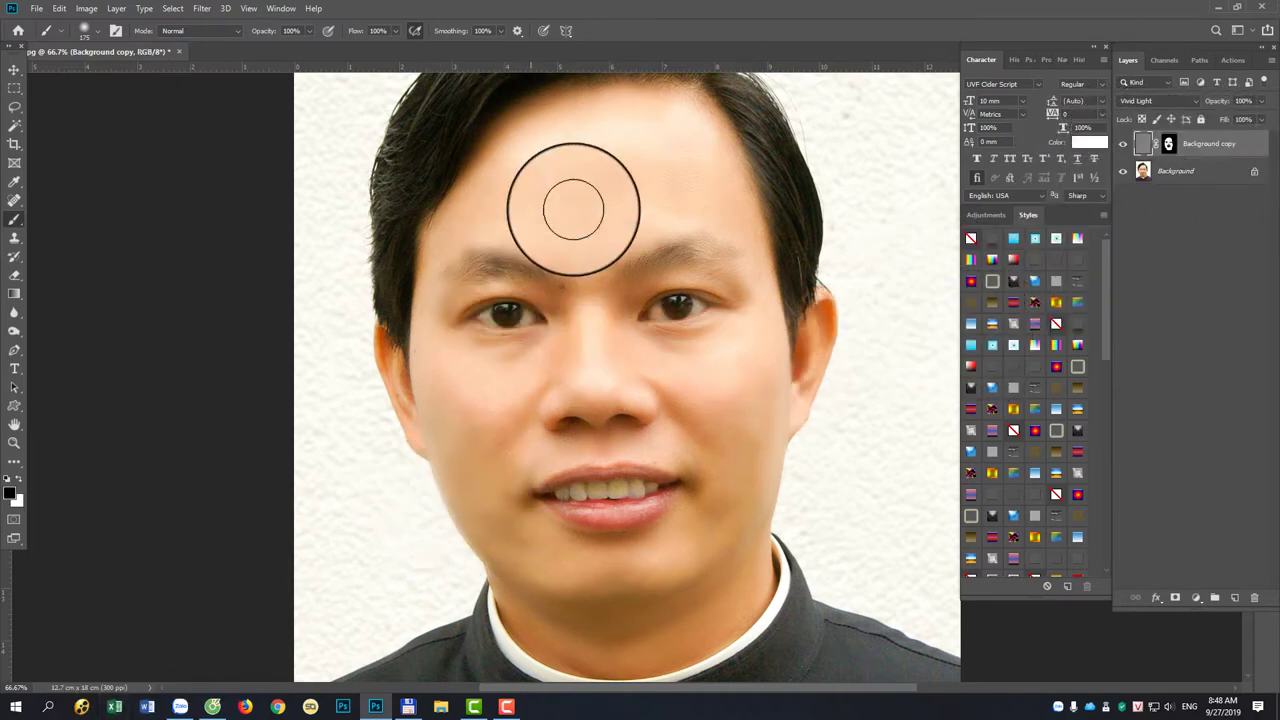
# Make the Background layer active and set the Brush tool's blend mode to Darken.
pyautogui.click(1172, 173)
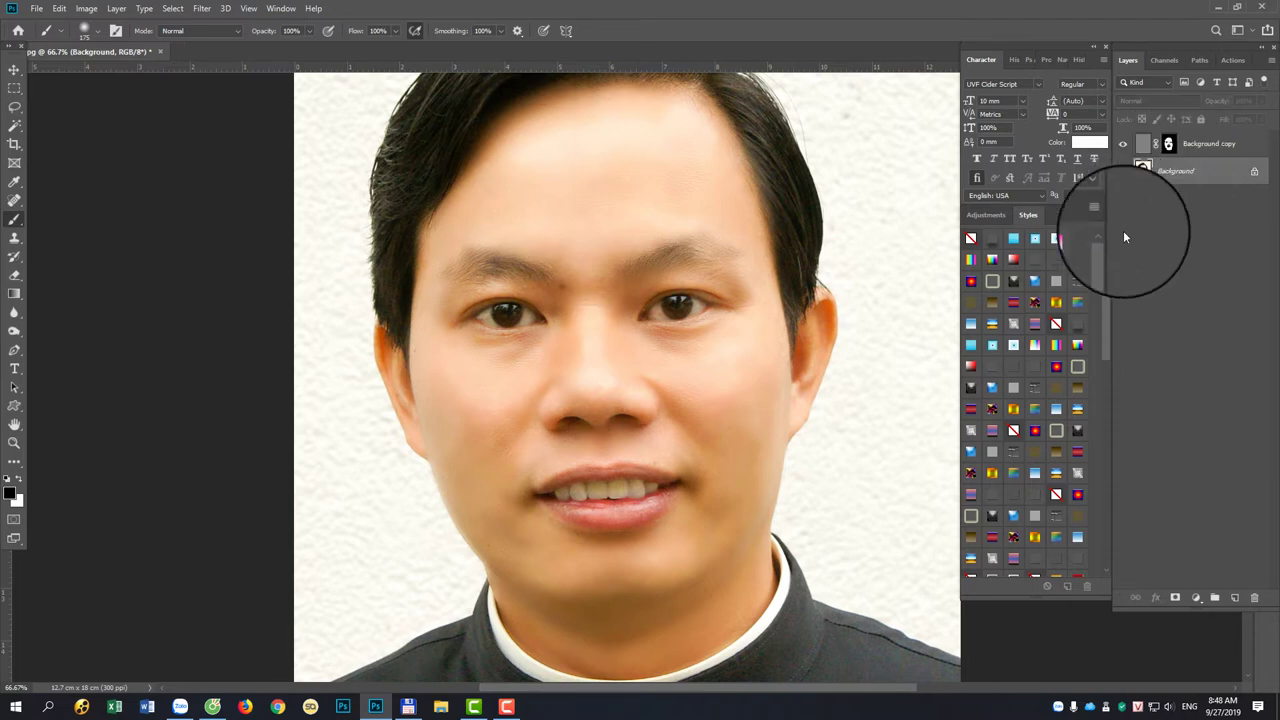
pyautogui.rightClick(22, 224)
pyautogui.click(55, 220)
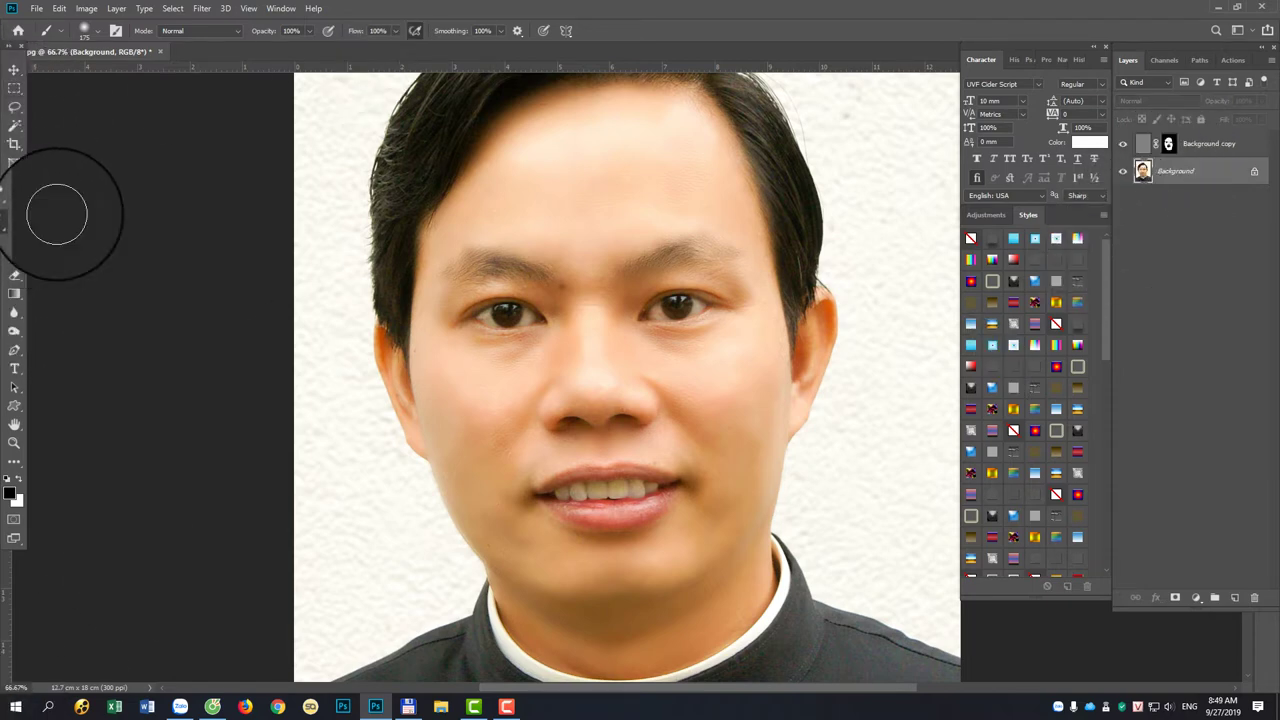
pyautogui.click(190, 30)
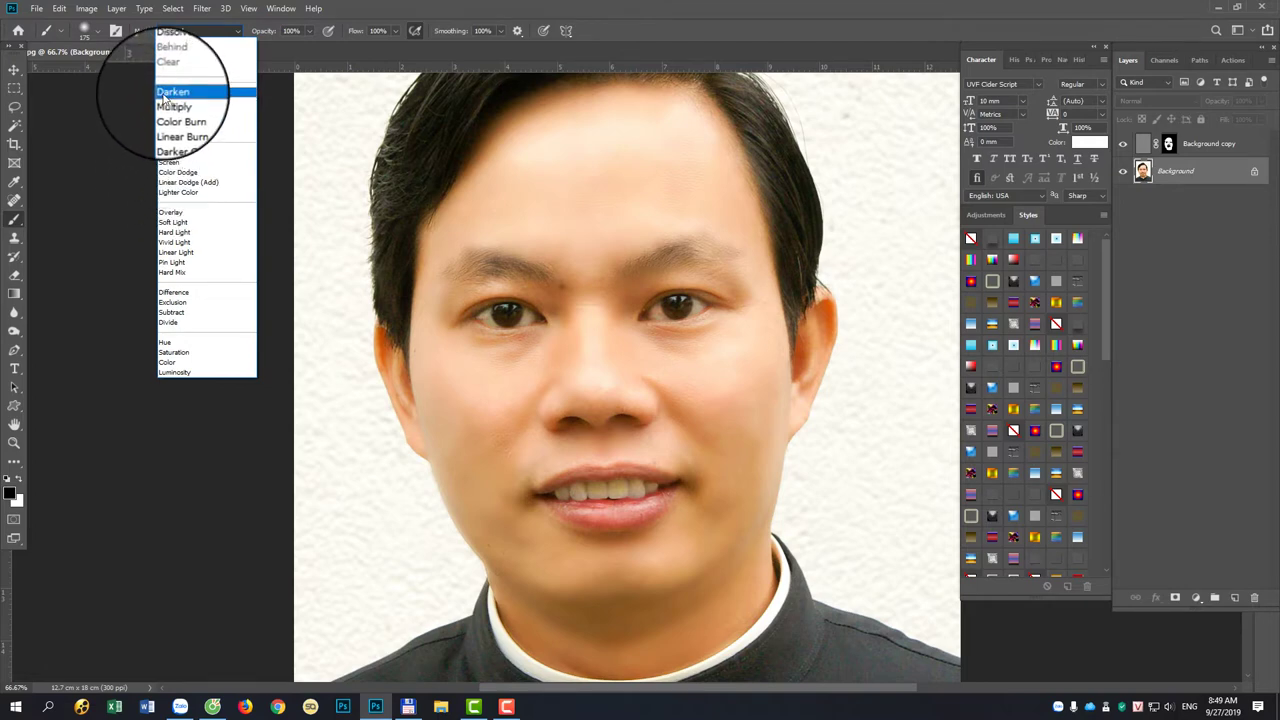
pyautogui.click(165, 95)
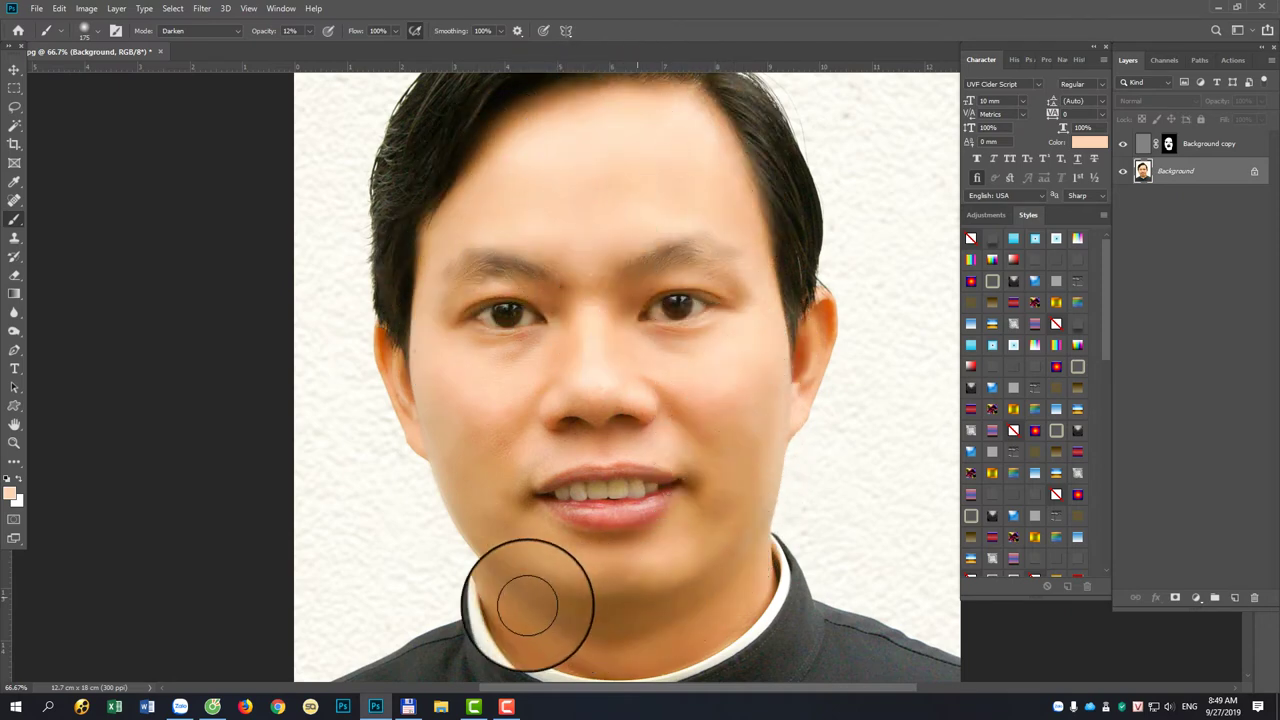
# Brush skin tone in Darken mode over the forehead and temple, then zoom out to the whole photo.
pyautogui.scroll(-1, 620, 318)
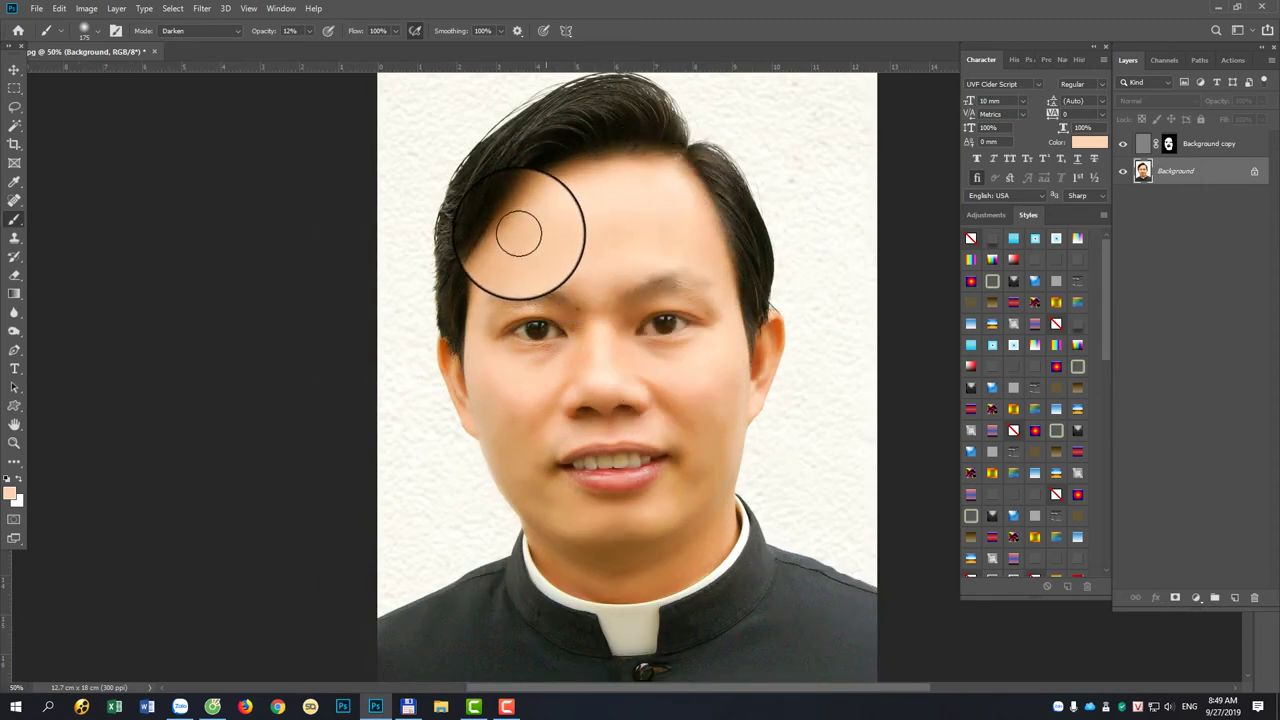
pyautogui.moveTo(549, 357); pyautogui.dragTo(539, 385)
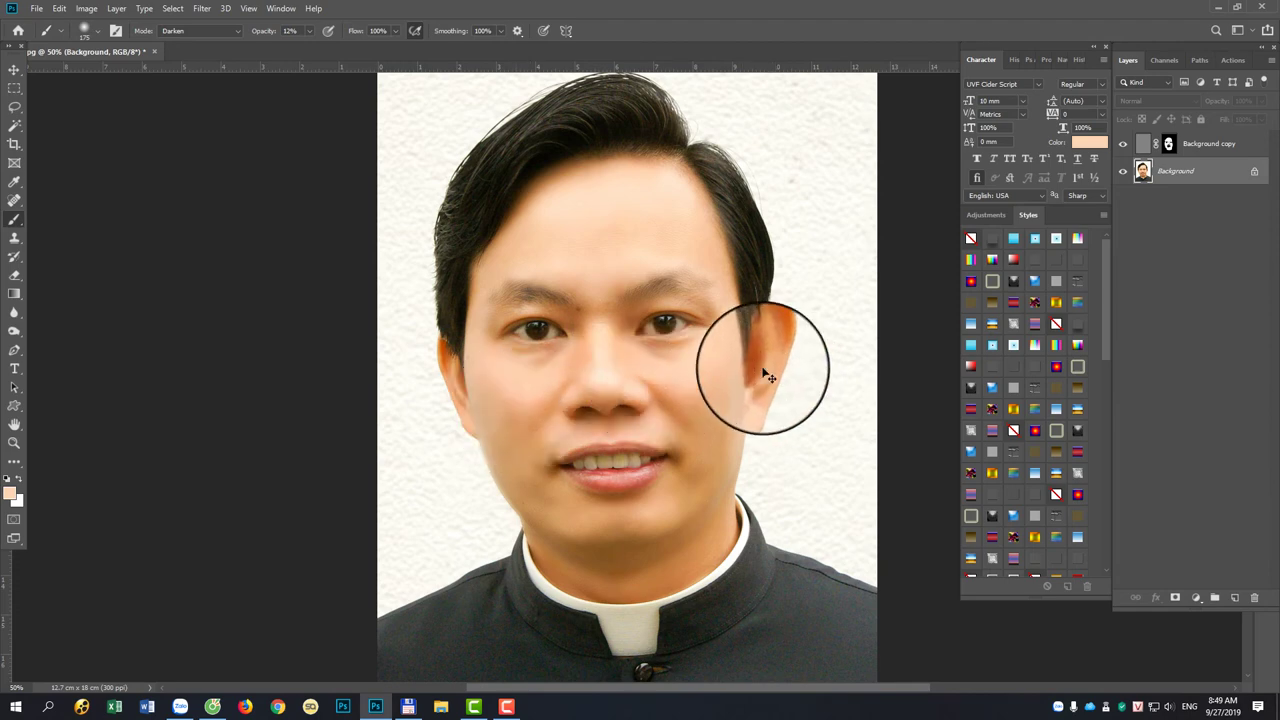
pyautogui.scroll(1, 763, 366)
pyautogui.scroll(1, 714, 371)
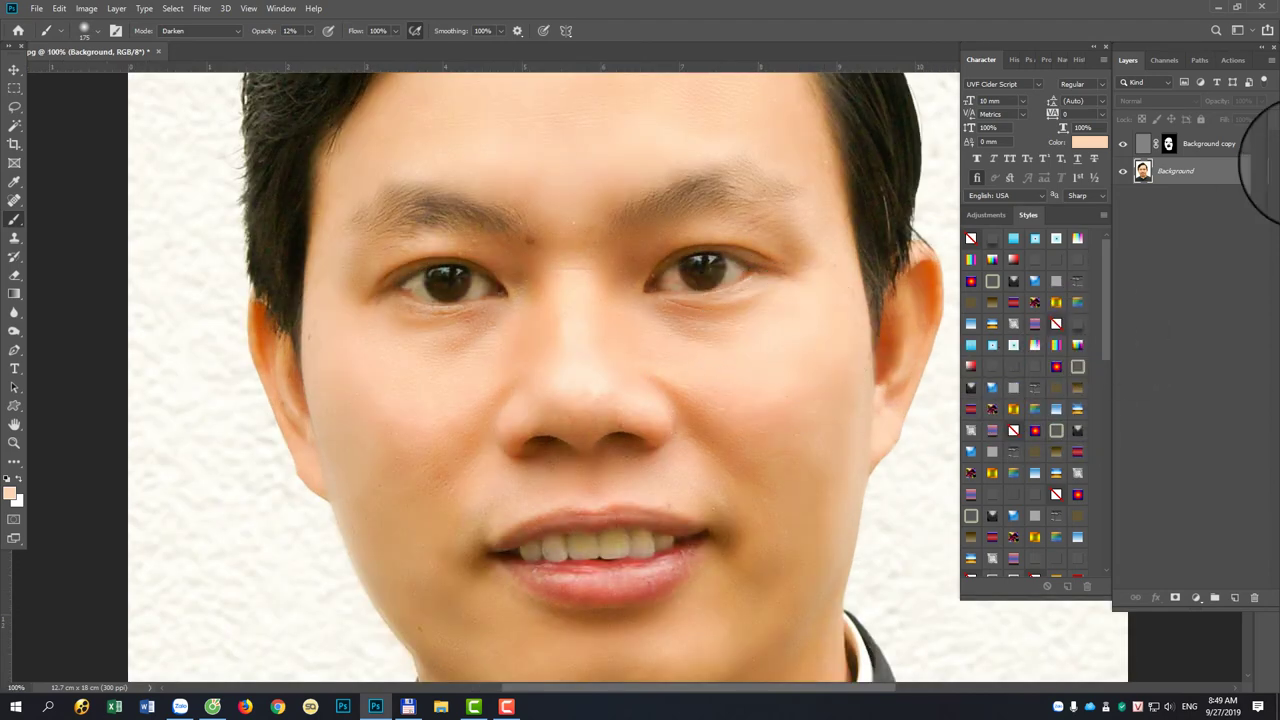
pyautogui.hotkey('ctrl', '-')
pyautogui.hotkey('ctrl', '-')
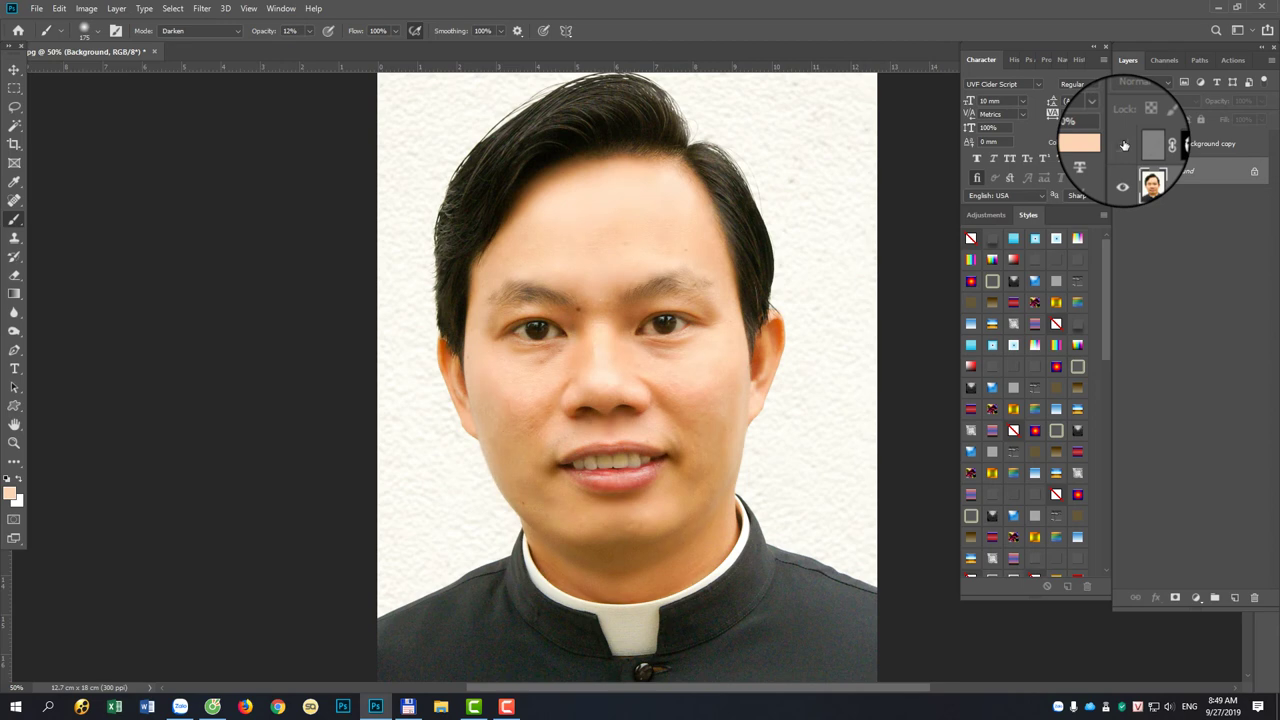
pyautogui.hotkey('ctrl', '-')
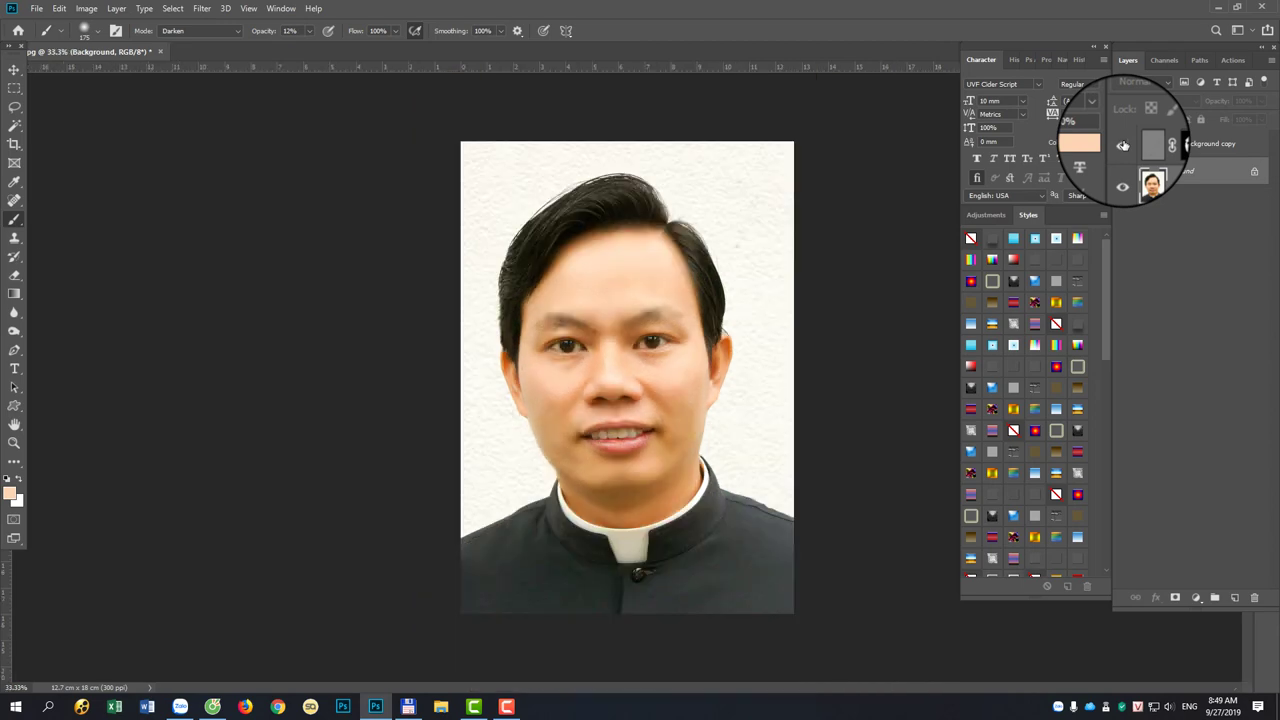